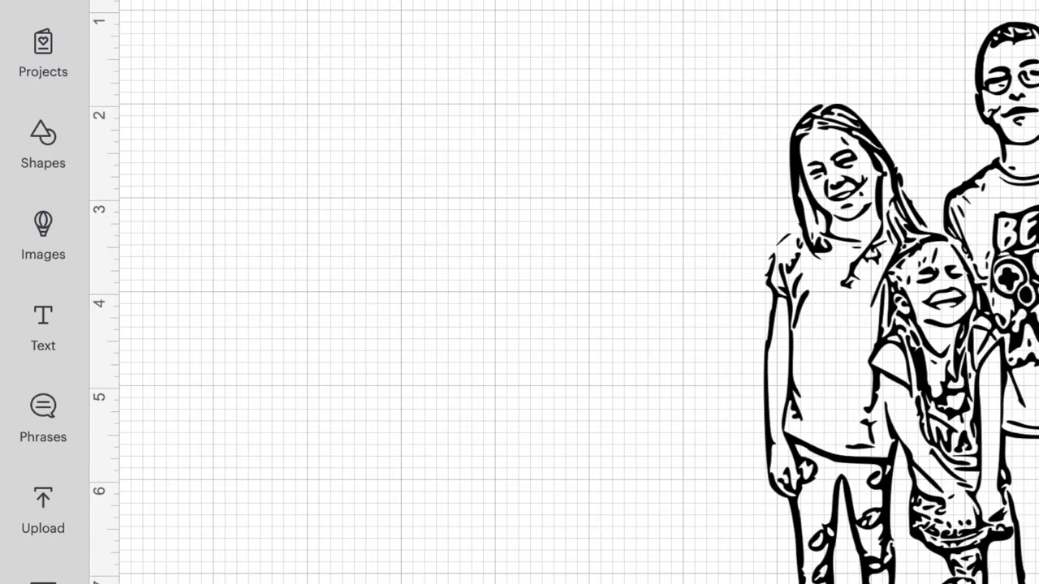
Add a plain square shape to the canvas and set its width to 20 inches with the proportions locked
left_click(46, 170)
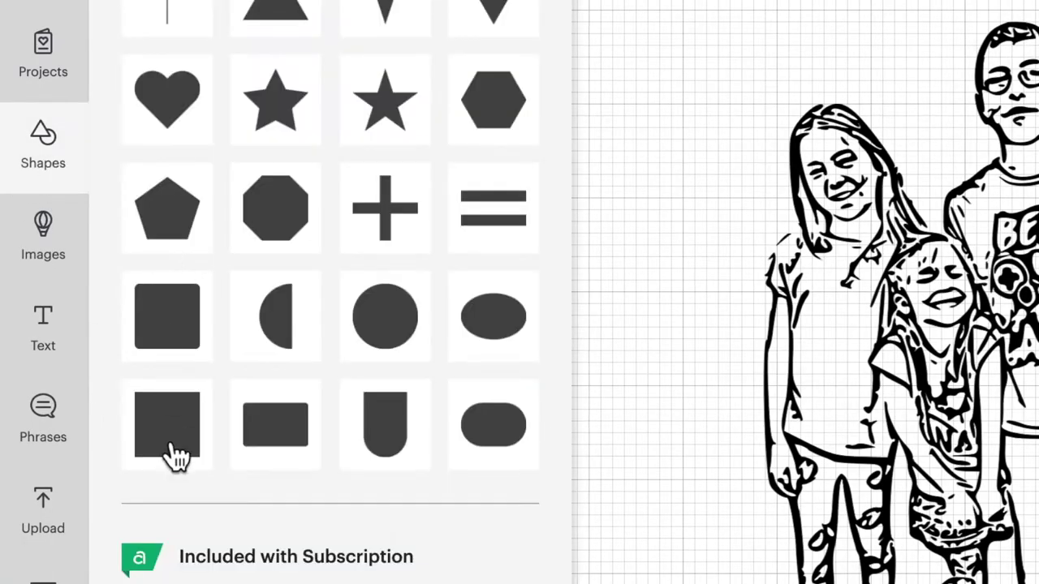
left_click(172, 445)
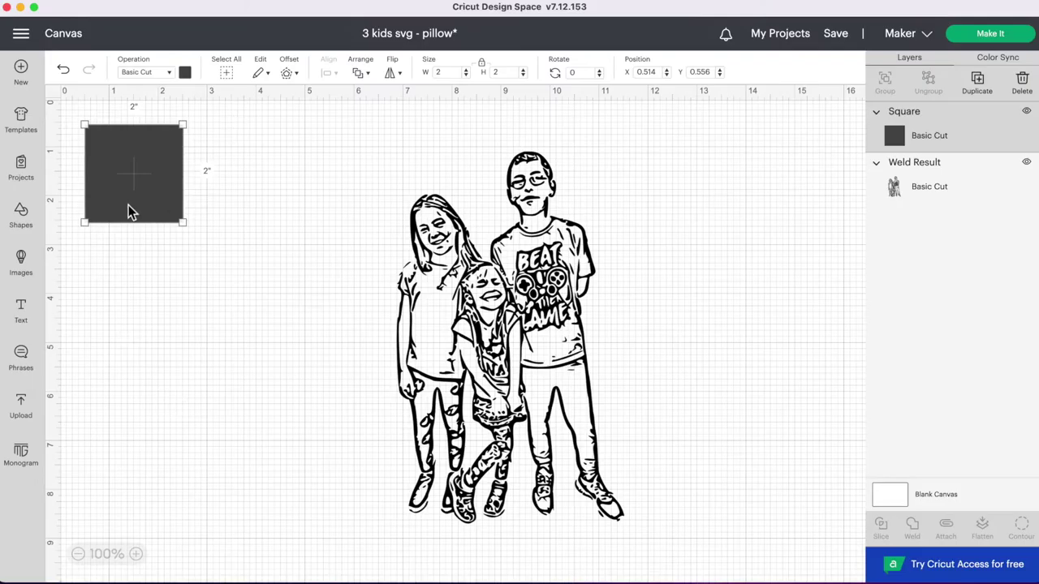
left_click(456, 75)
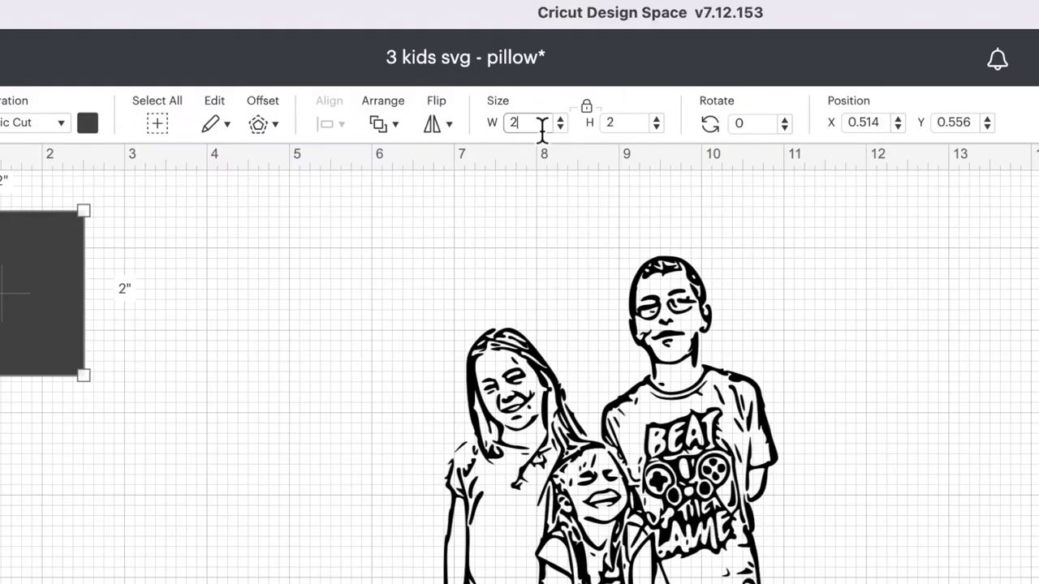
type("0")
key("Return")
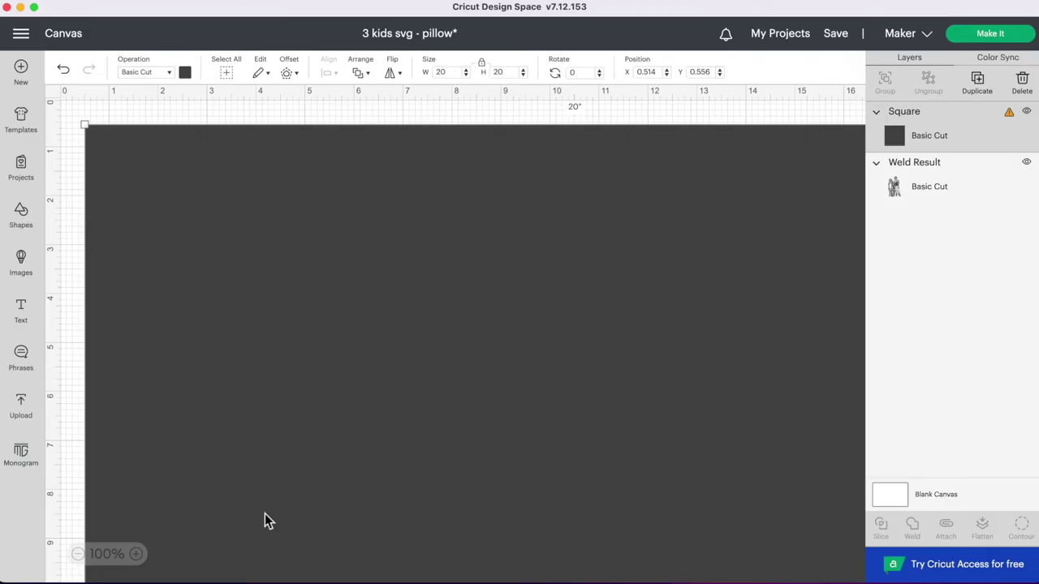
Change the 20-inch square's operation from cutting to Guide and send it to the back, behind the kids artwork
left_click(79, 555)
left_click(78, 556)
left_click(78, 555)
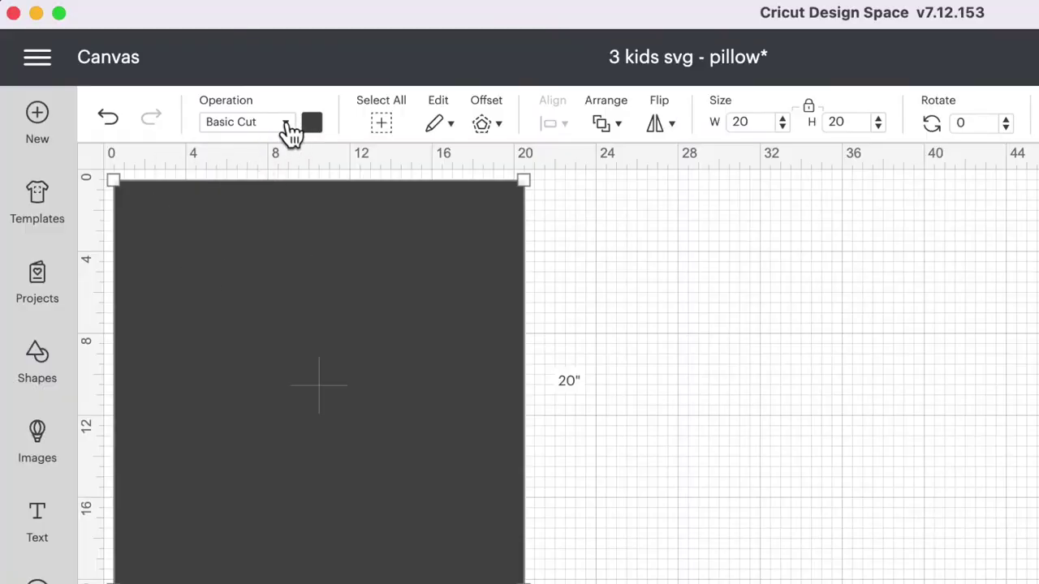
left_click(170, 72)
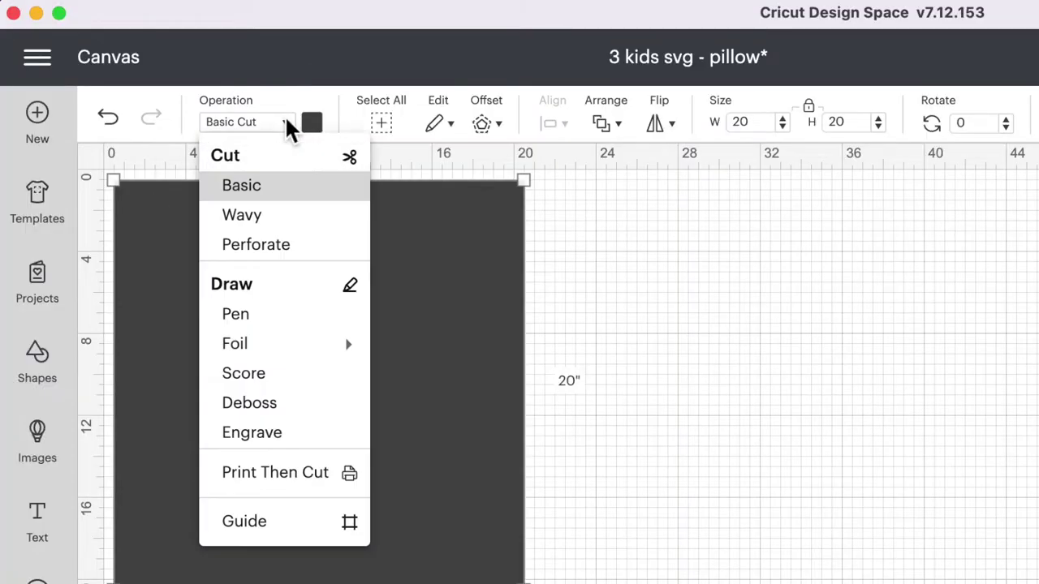
left_click(274, 526)
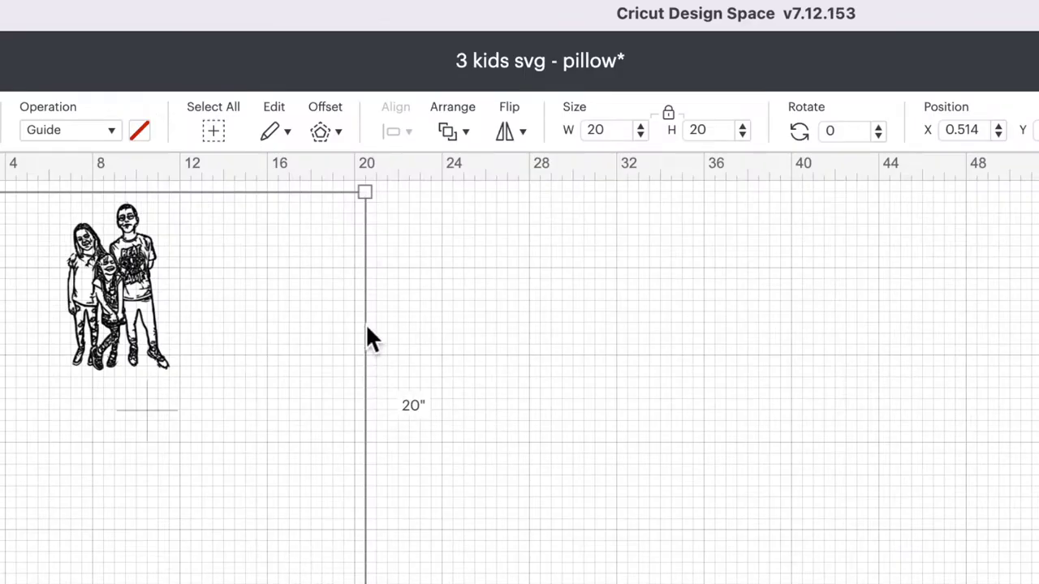
left_click(451, 132)
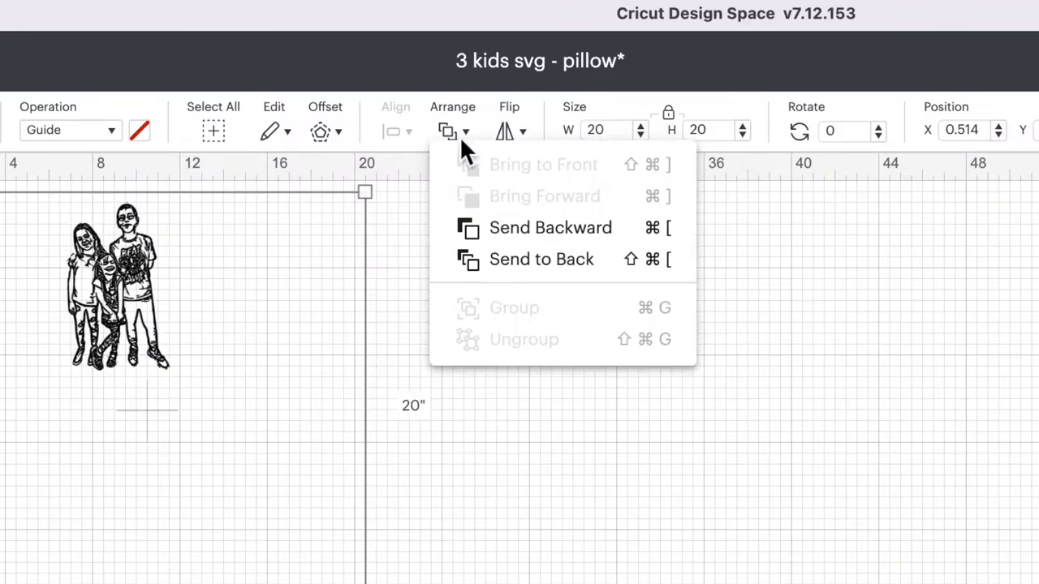
left_click(591, 276)
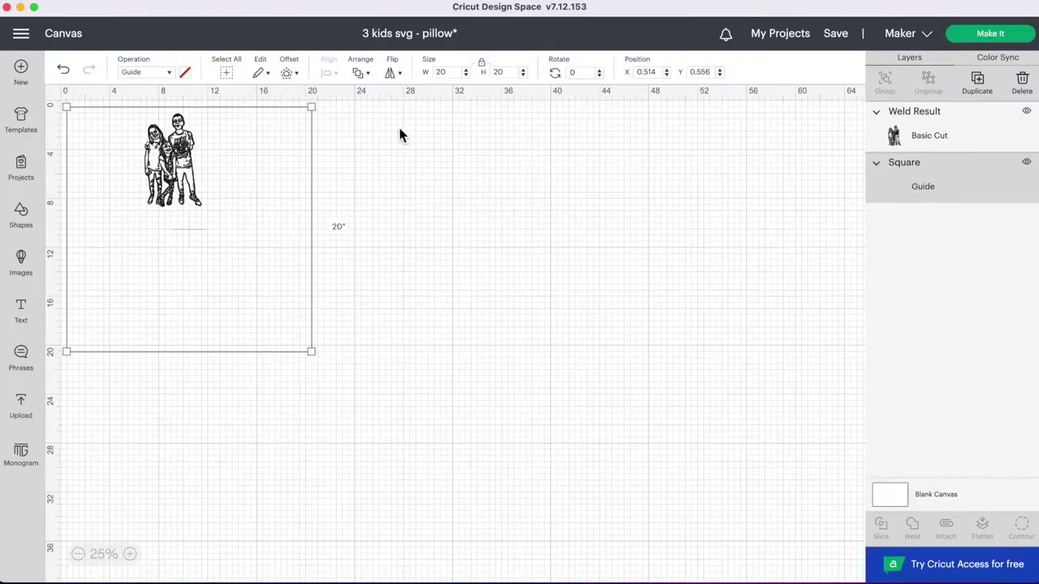
Move the guide square and kids artwork together to about X 10.8, Y 5.6, and hide the canvas gridlines
left_click_drag(590, 317, 41, 316)
left_click_drag(119, 349, 191, 417)
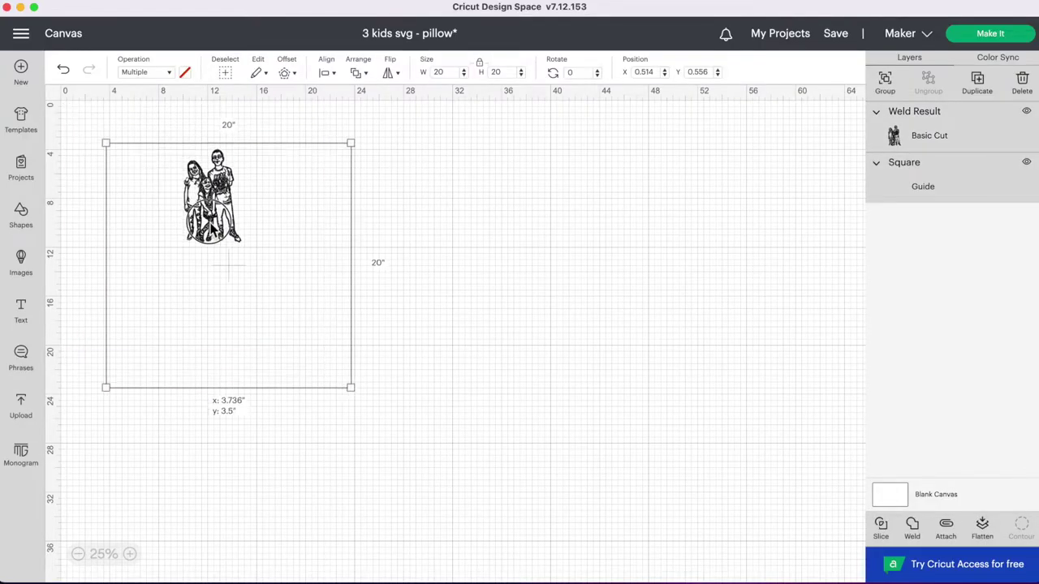
left_click_drag(211, 230, 298, 255)
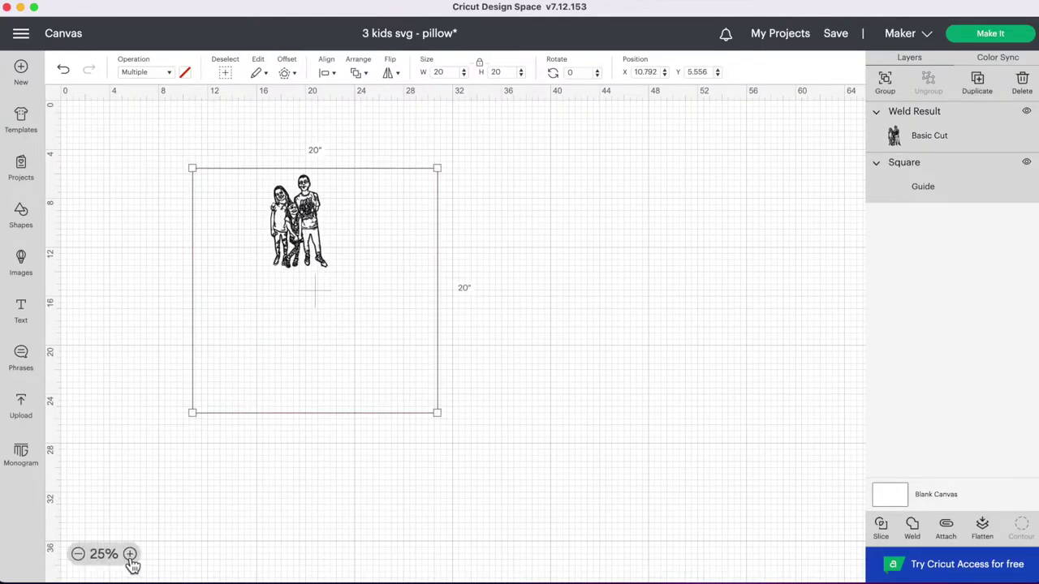
left_click(65, 108)
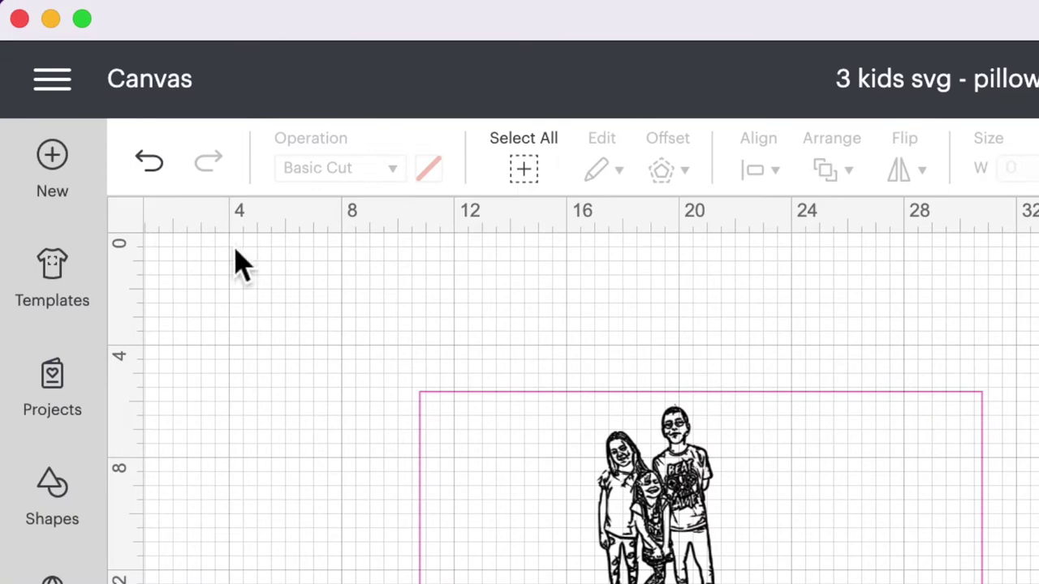
left_click(124, 221)
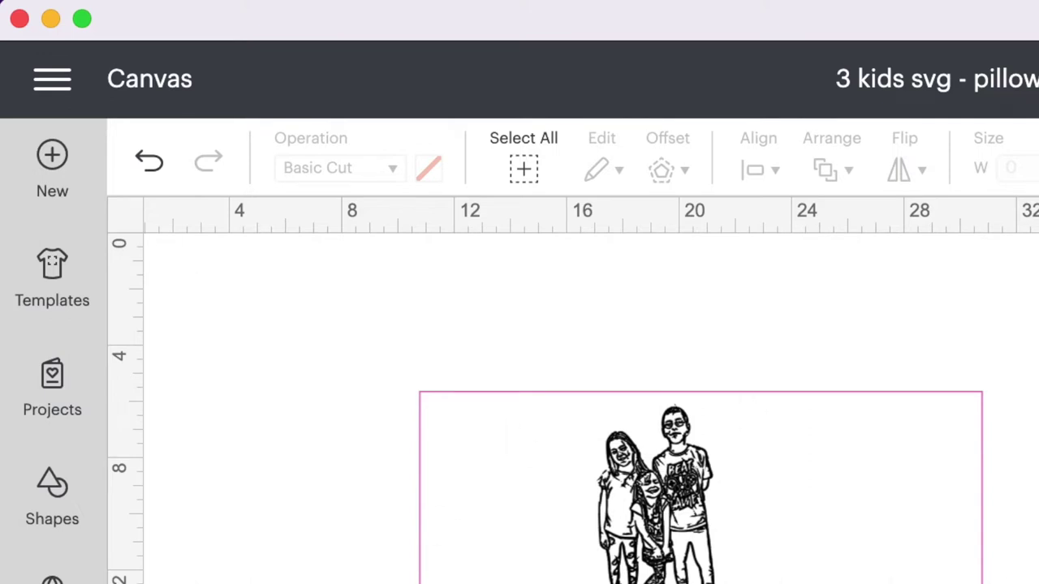
Move the kids artwork into the right half of the guide square and enlarge it to about 9.2 by 15.1 inches
left_click(318, 297)
left_click(302, 315)
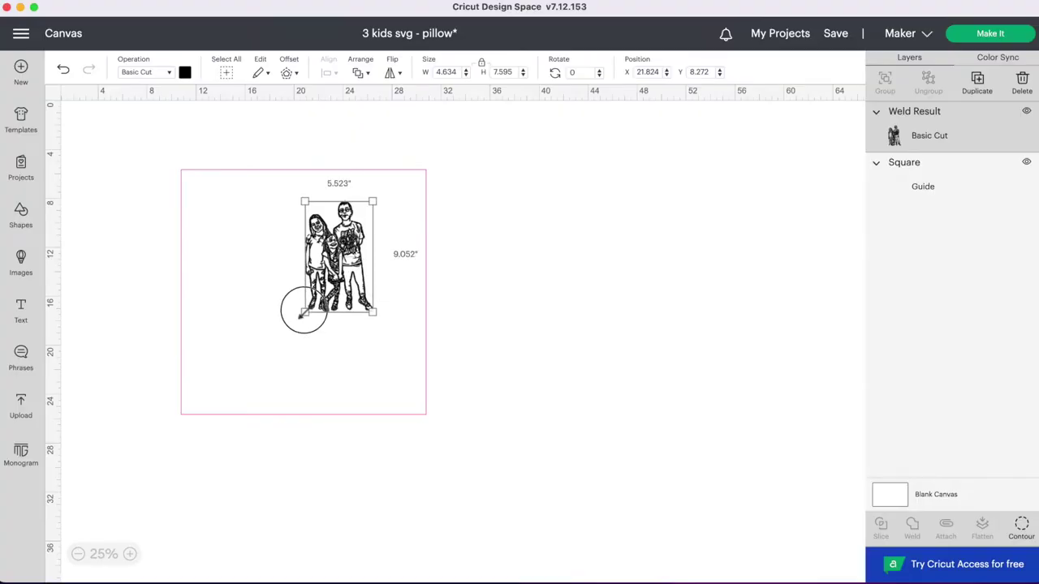
left_click_drag(302, 315, 273, 380)
left_click_drag(341, 323, 353, 328)
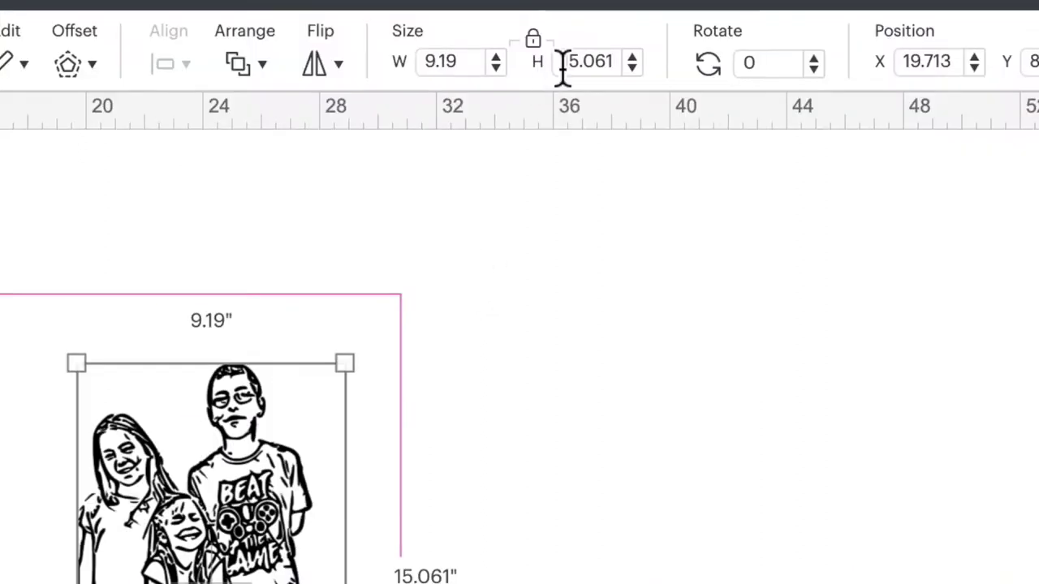
Set the kids artwork's height to 11.5 inches and reposition it in the guide's right half, at about X 21.4, Y 9.4
left_click(506, 73)
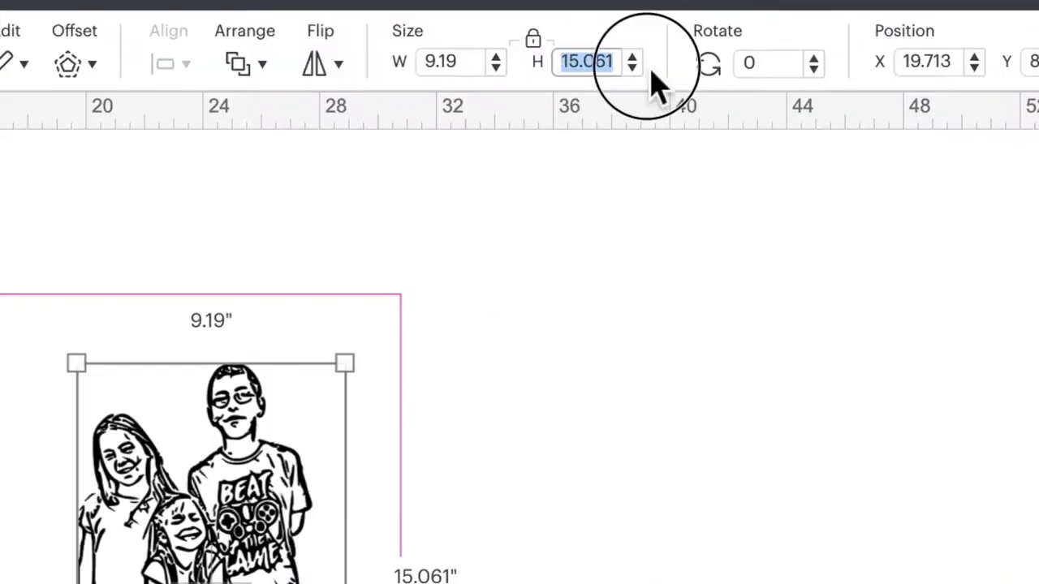
type("11.5")
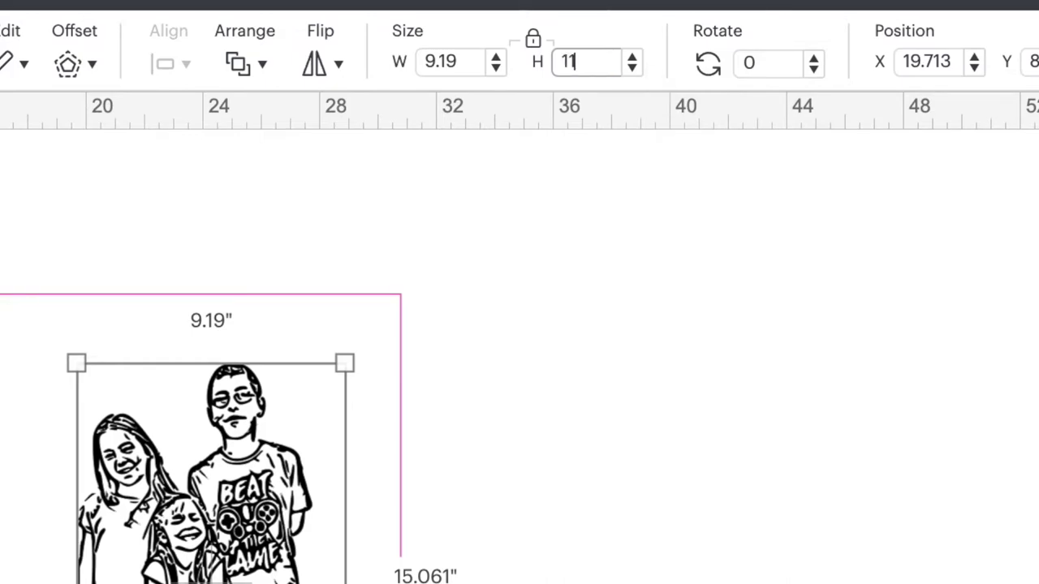
key("Return")
left_click_drag(328, 279, 346, 291)
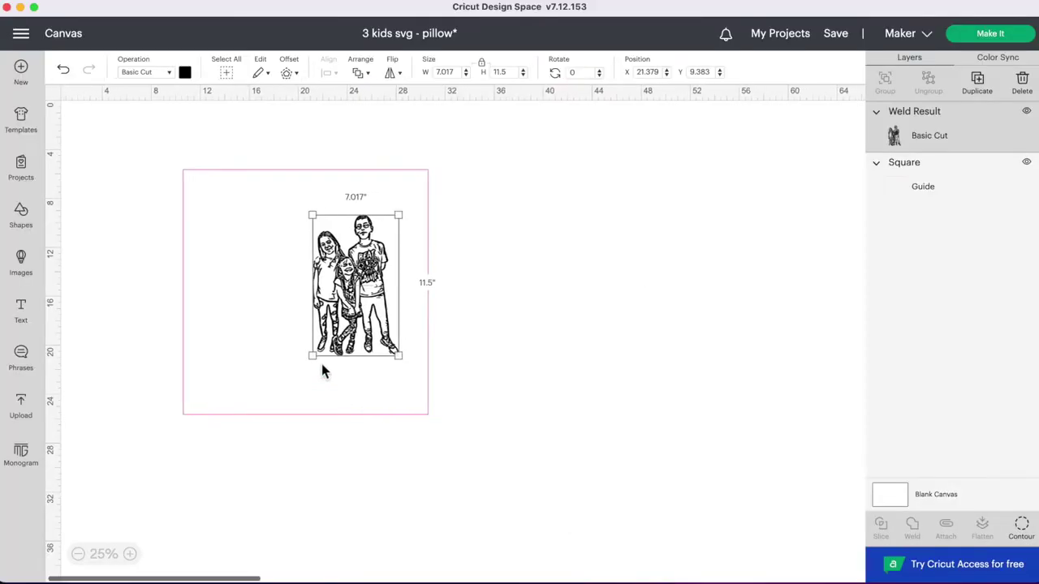
left_click(241, 233)
key("super+a")
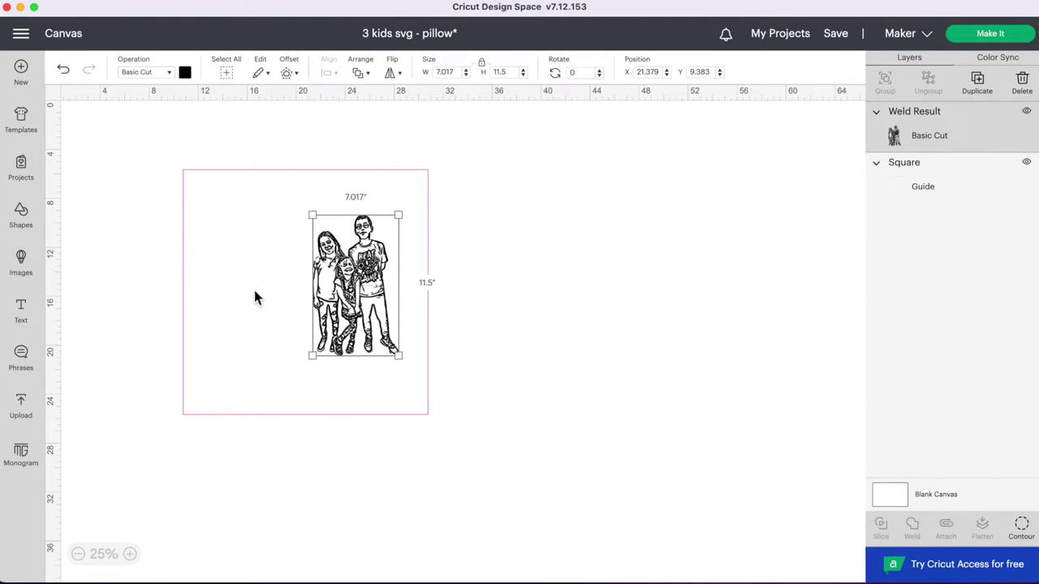
scroll(187, 381, "down", 1)
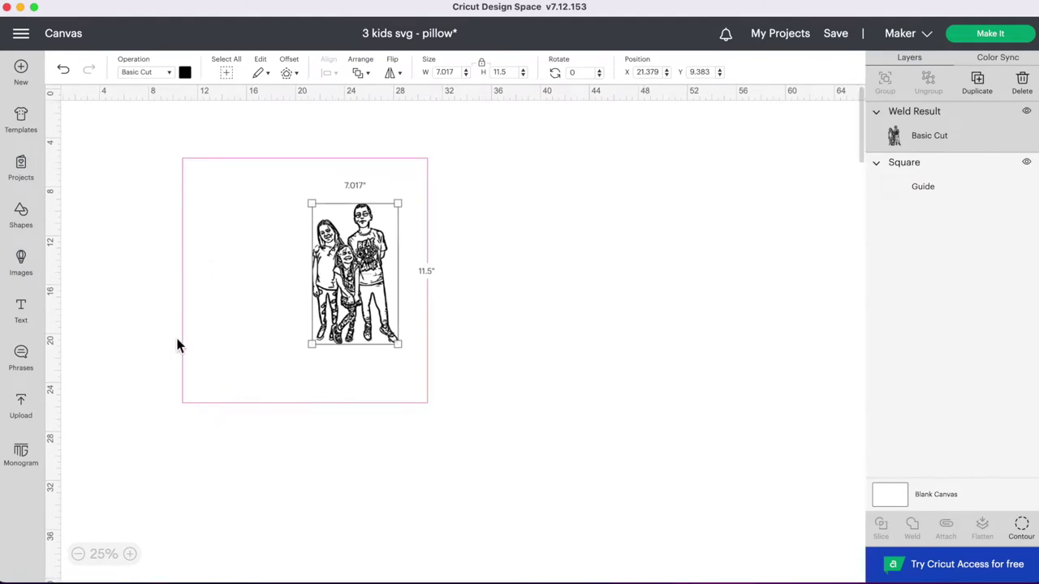
scroll(132, 351, "up", 1)
Add a text object reading "My Greatest Blessings", with each word on its own line
left_click(22, 325)
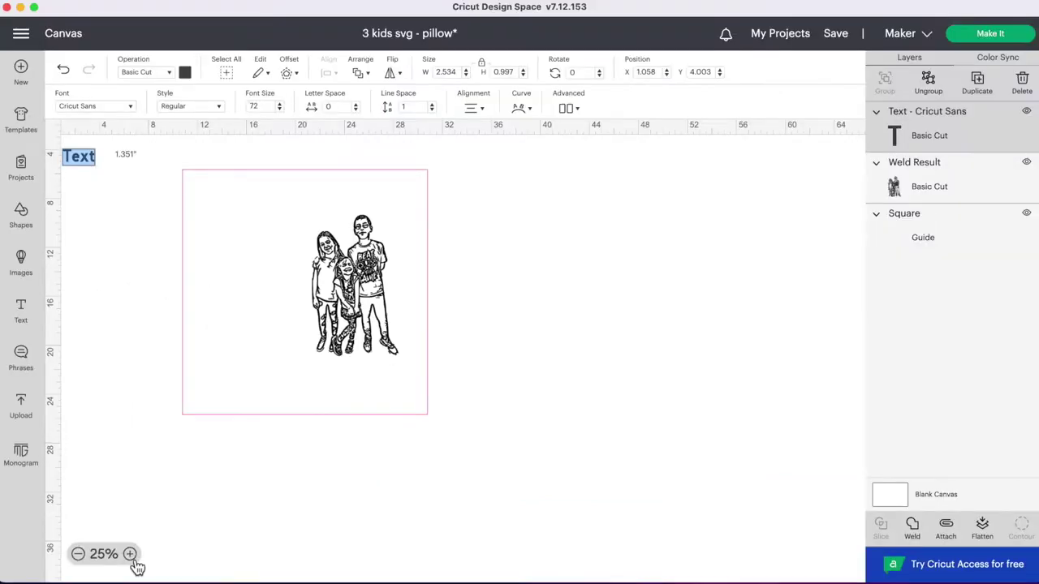
left_click(129, 554)
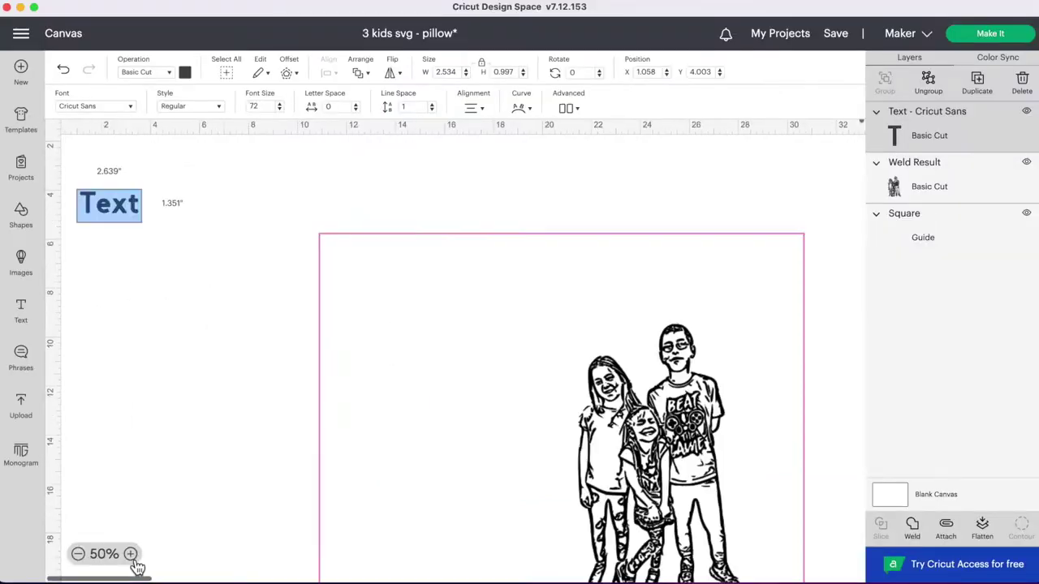
left_click(129, 554)
type("My")
key("Return")
type("Greatest")
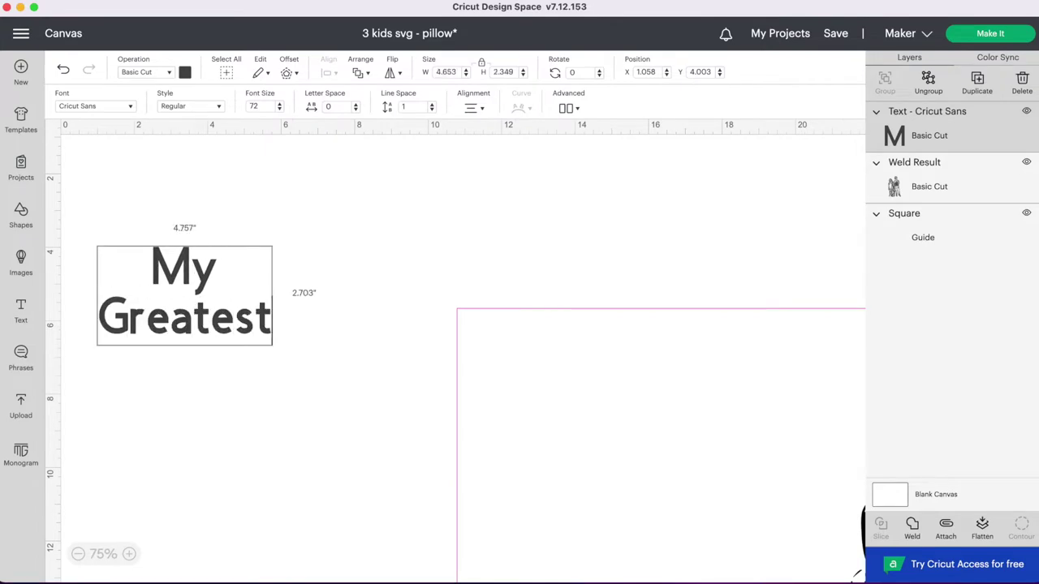
key("Return")
type("Blessings")
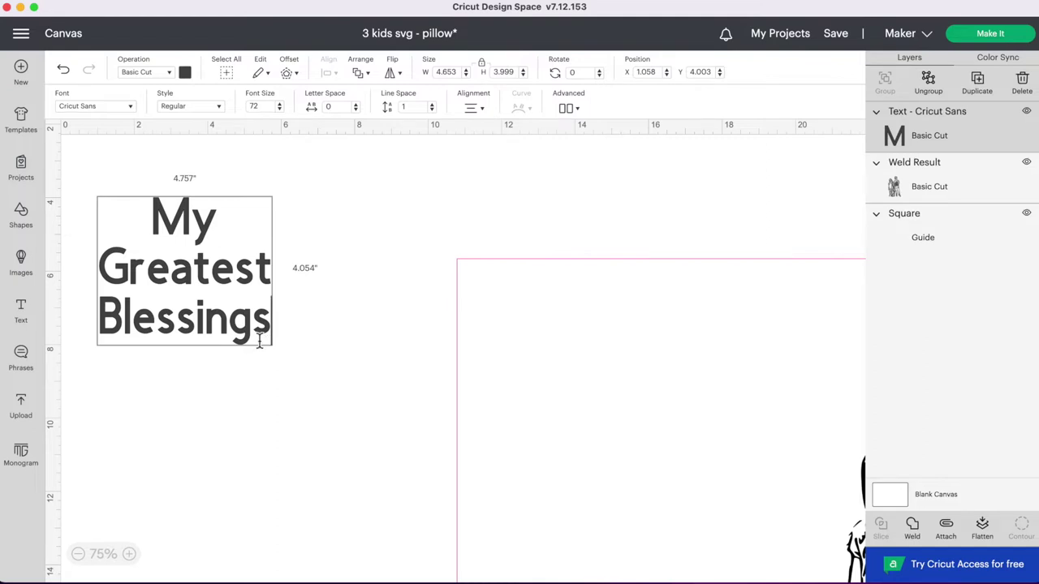
Ungroup the three-line text to lines and space "My", "Greatest" and "Blessings" farther apart in a stack
scroll(398, 314, "down", 1)
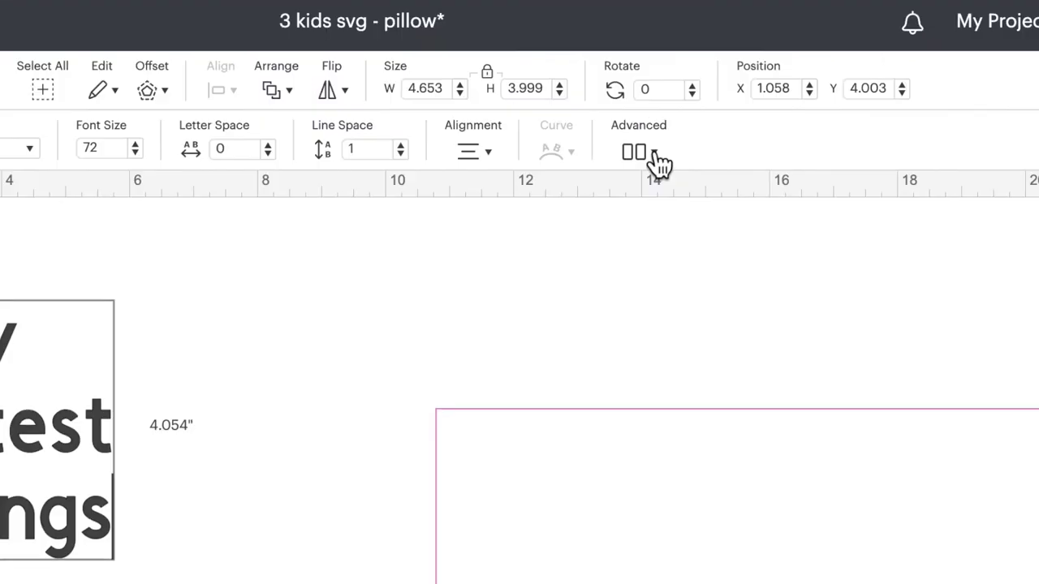
left_click(577, 108)
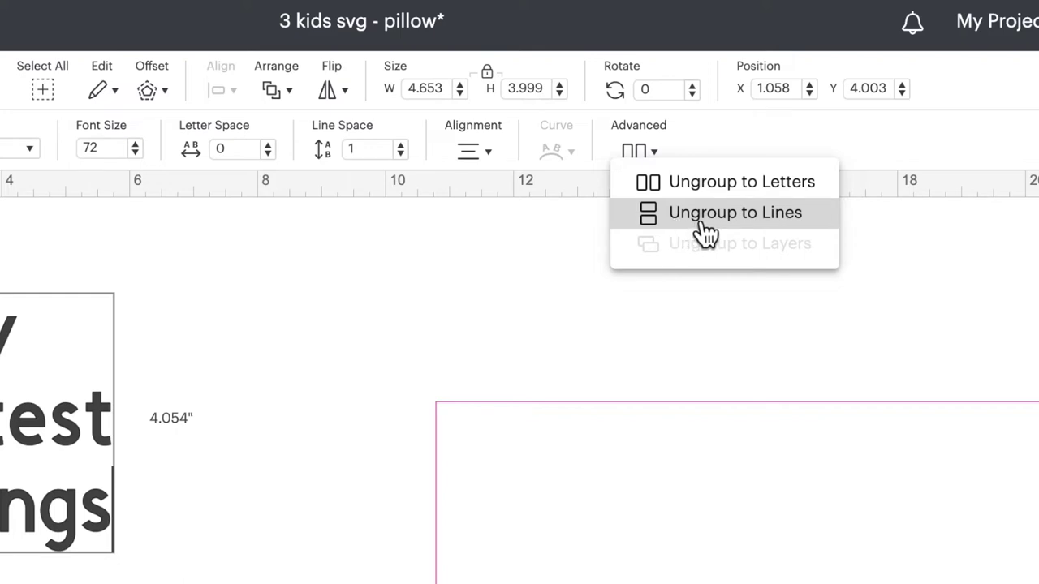
left_click(707, 234)
left_click_drag(204, 214, 242, 218)
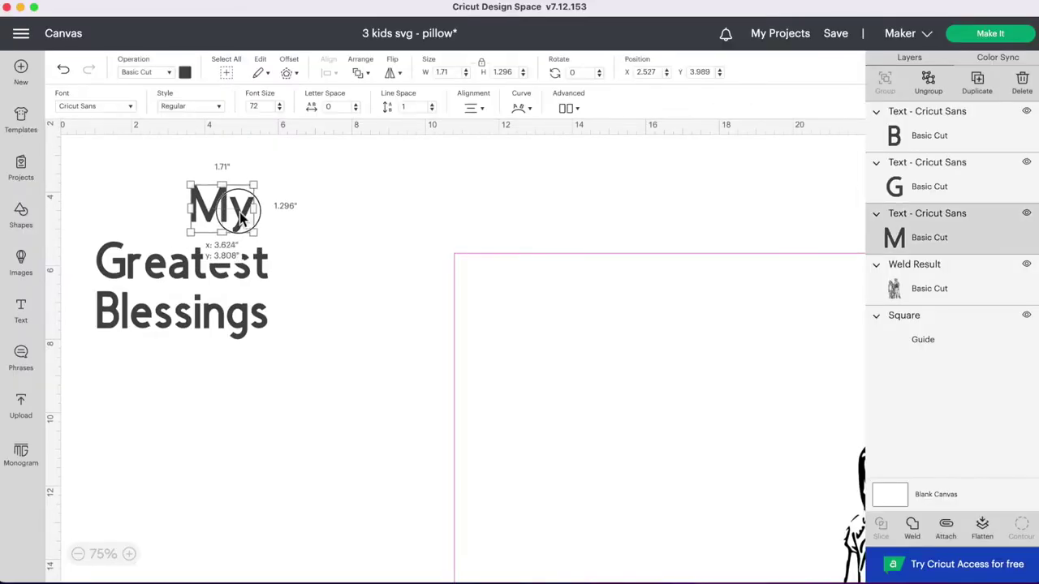
left_click_drag(234, 264, 268, 264)
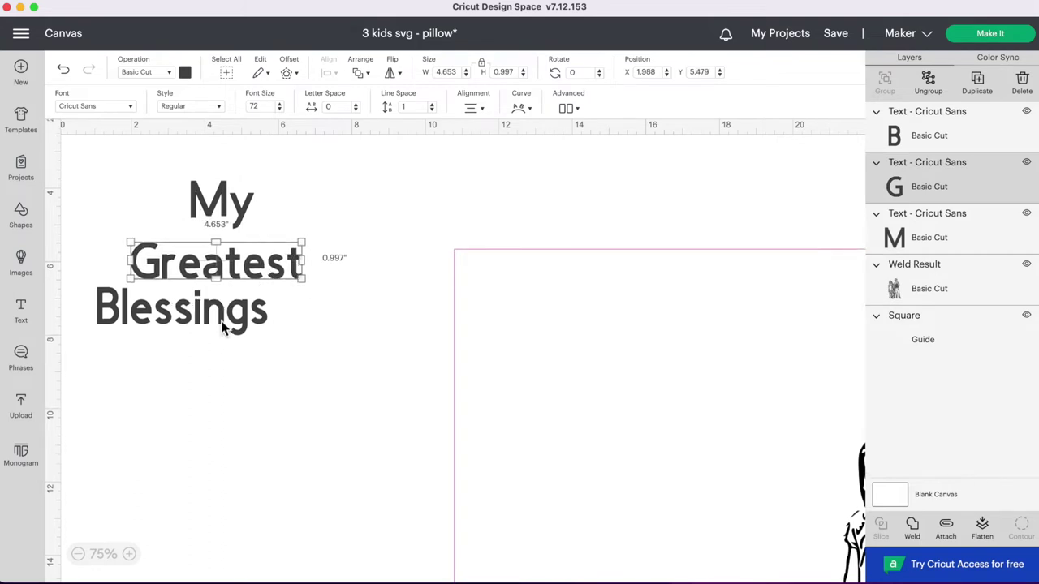
left_click_drag(216, 311, 258, 335)
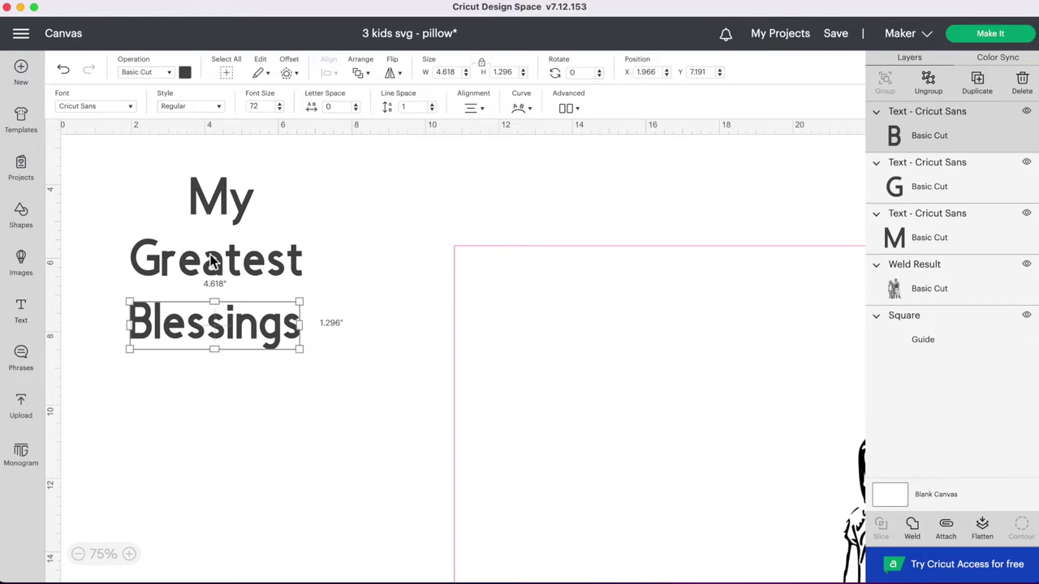
Move the three text lines into the guide square beside the kids artwork, enlarging "My" and "Greatest"
scroll(143, 568, "up", 1)
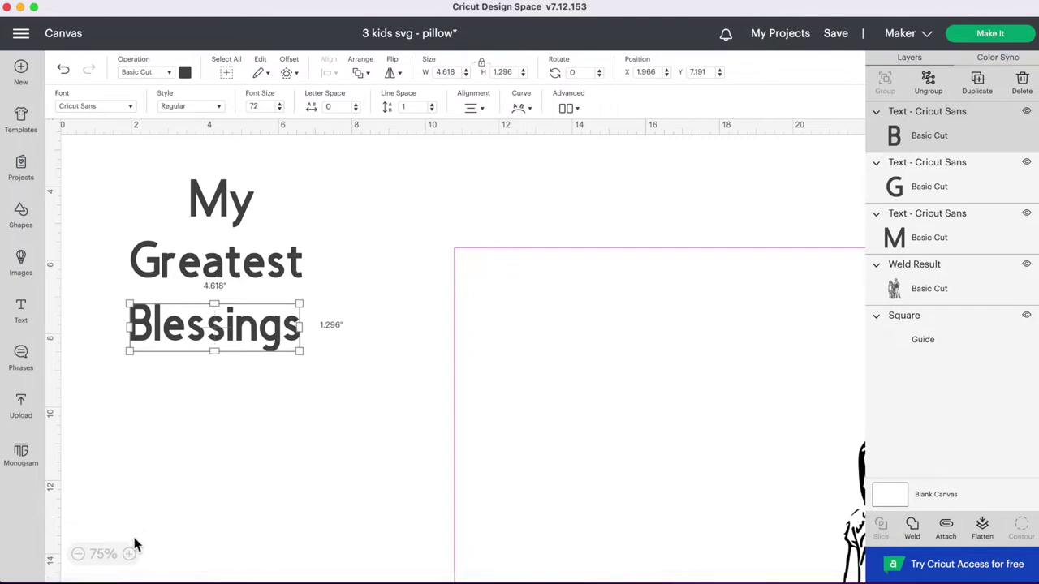
left_click(81, 555)
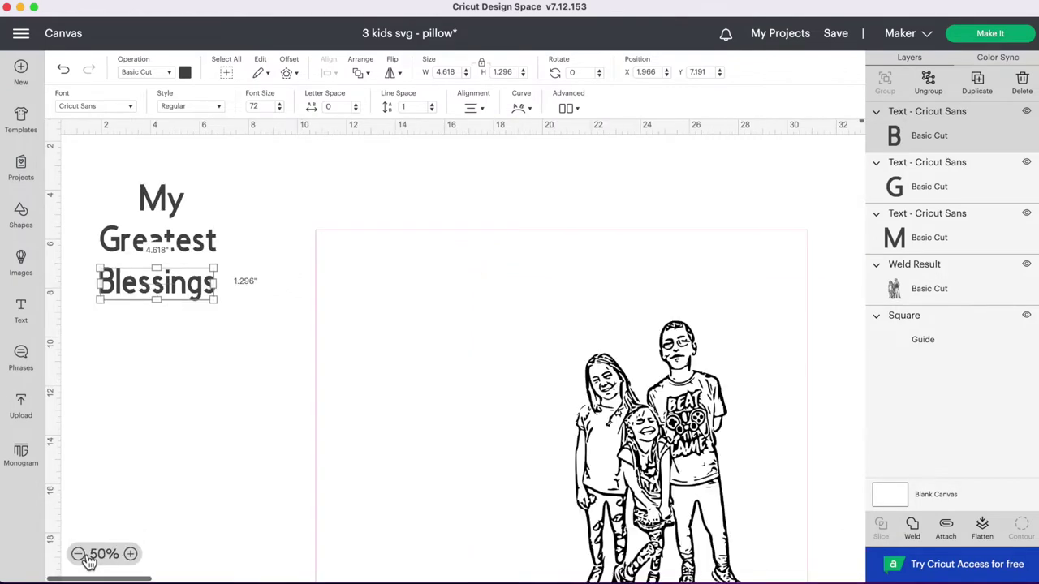
left_click_drag(164, 208, 459, 388)
left_click_drag(188, 239, 505, 452)
left_click_drag(197, 294, 464, 496)
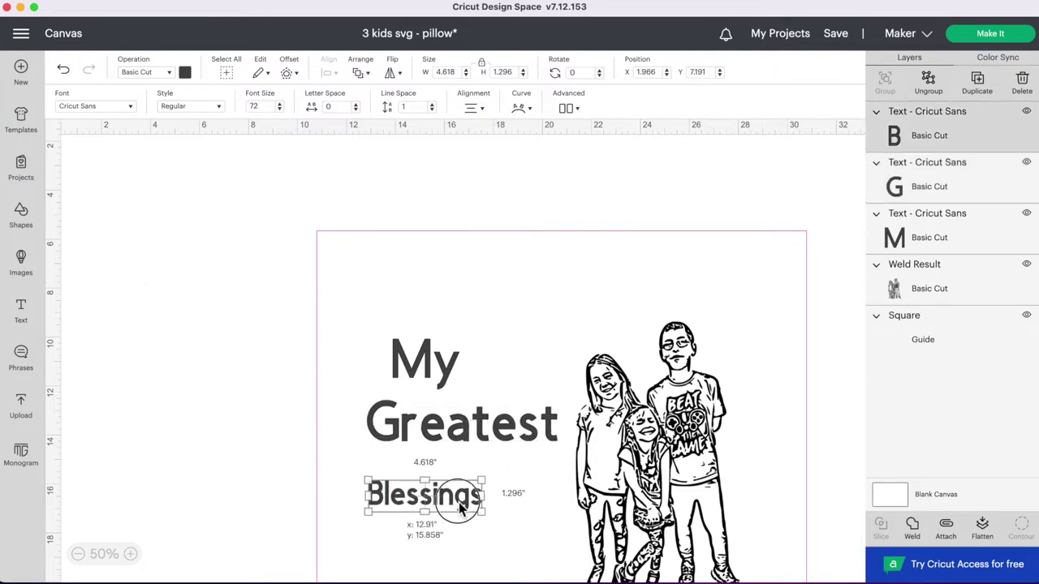
Enlarge the "Blessings" line to about 6.3 inches wide, beneath the "Greatest" line
scroll(430, 367, "down", 4)
scroll(430, 367, "right", 2)
scroll(432, 367, "up", 1)
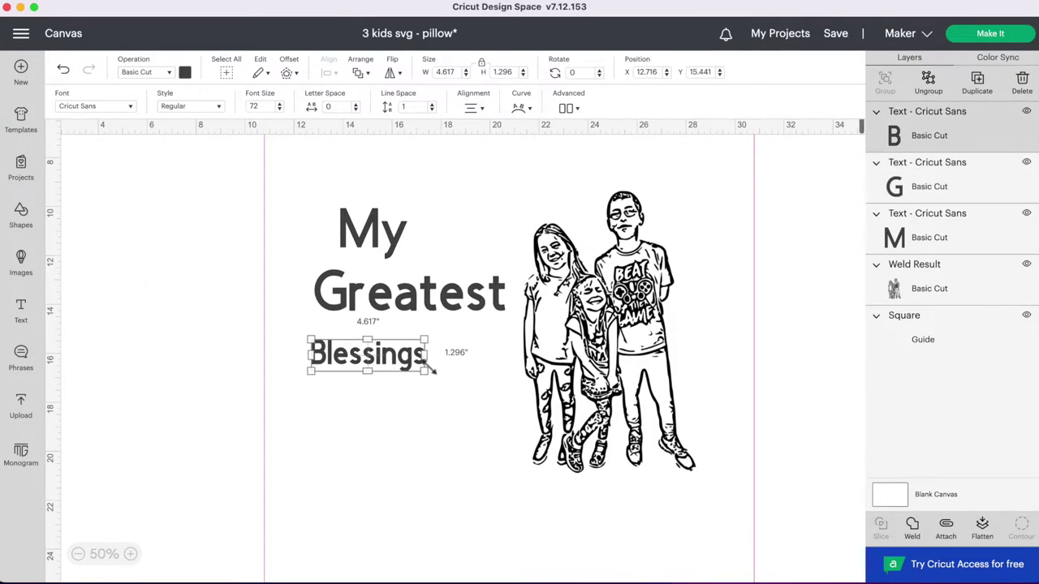
scroll(430, 369, "right", 2)
scroll(403, 372, "up", 1)
left_click_drag(403, 371, 425, 417)
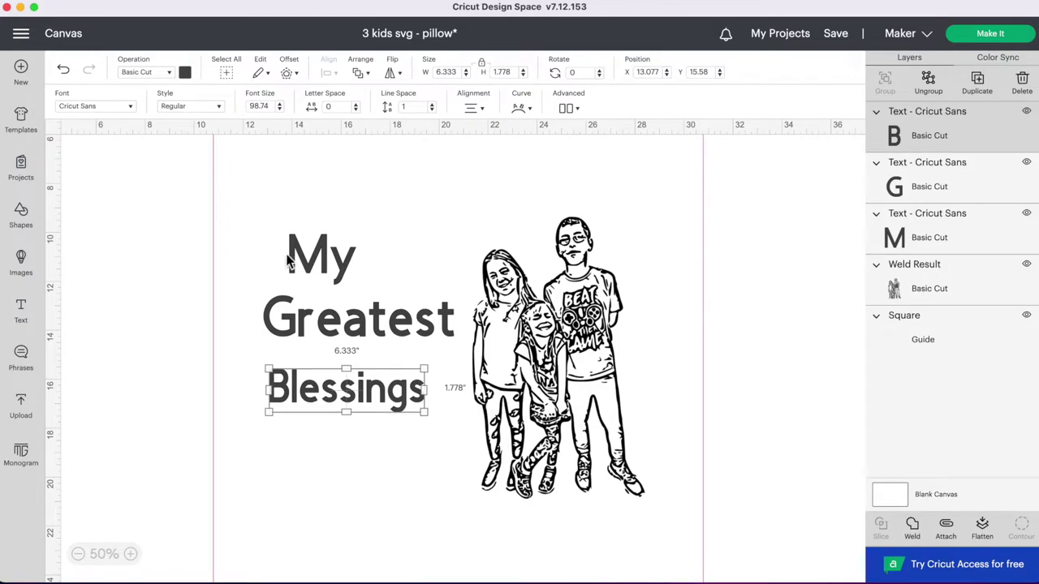
Nudge the "Greatest" and "Blessings" lines closer together to tidy the text stack beside the kids artwork
left_click(341, 323)
left_click_drag(341, 322, 341, 331)
left_click_drag(351, 388, 363, 382)
left_click(363, 344)
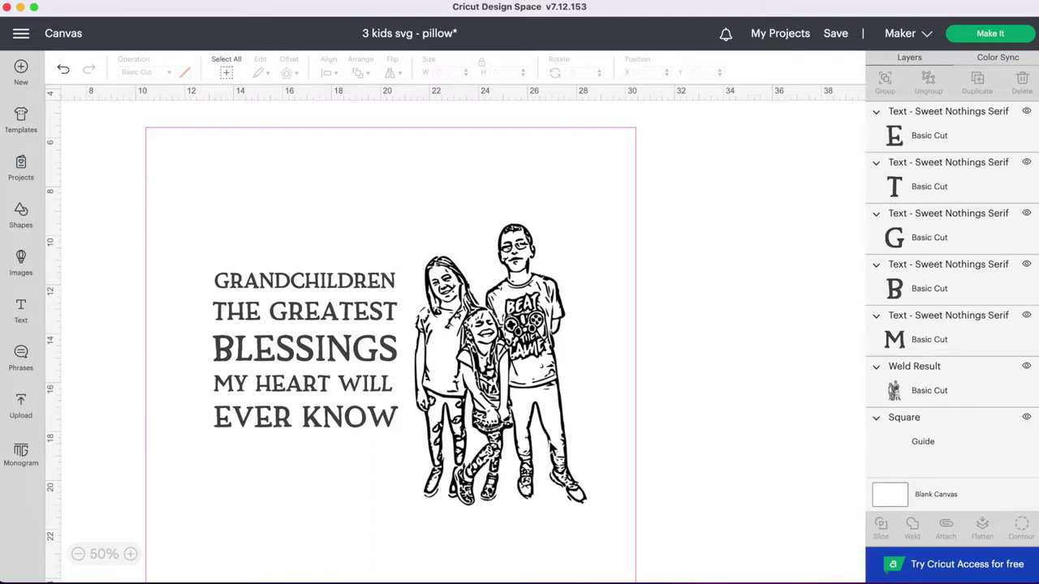
Center the five text lines horizontally on one another and distribute them vertically
left_click(301, 284)
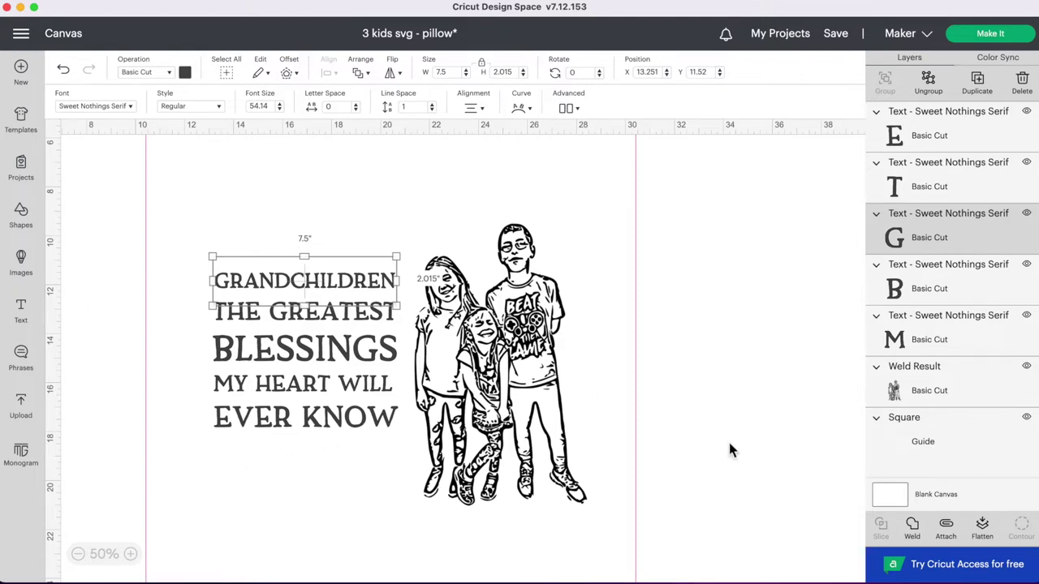
left_click(230, 321, "shift")
left_click(233, 347, "shift")
left_click(246, 389, "shift")
left_click(247, 414, "shift")
left_click(247, 416, "shift")
left_click(329, 73)
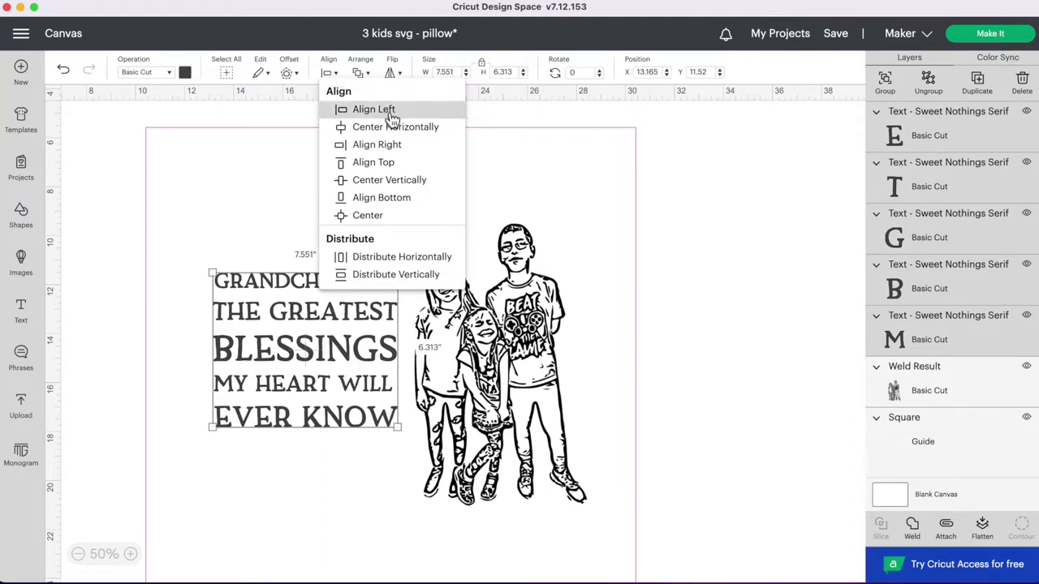
left_click(397, 182)
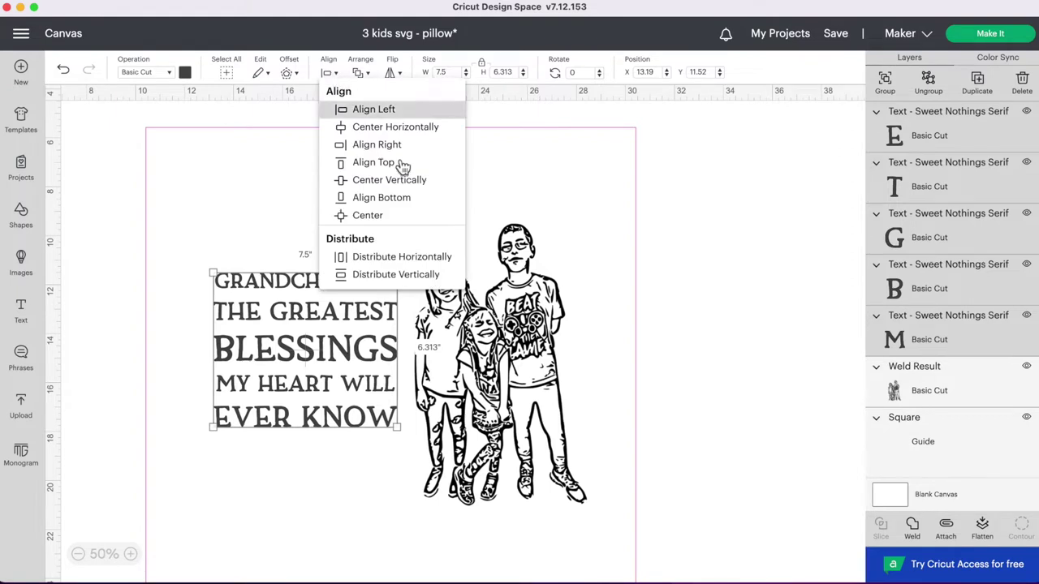
left_click(405, 280)
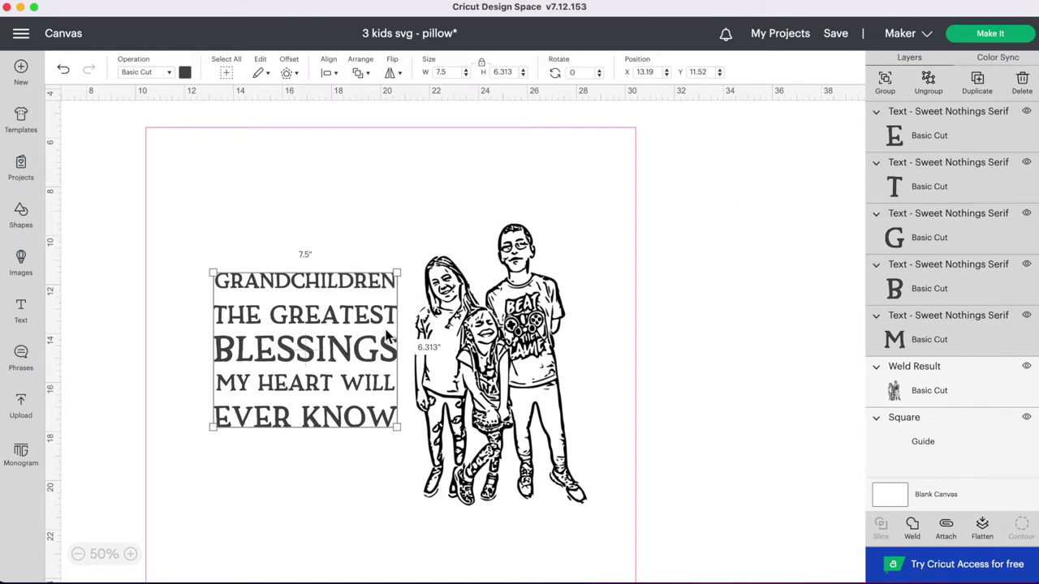
Attach the five text lines to each other so they stay together as one block
scroll(388, 337, "down", 2)
scroll(389, 337, "left", 2)
left_click_drag(404, 281, 408, 355)
left_click(412, 383, "shift")
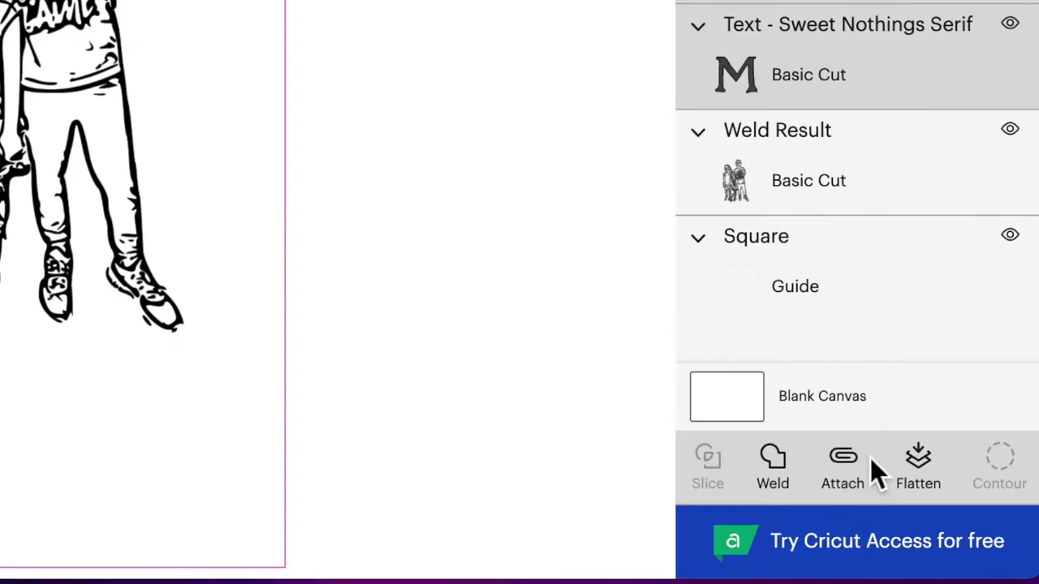
left_click(947, 536)
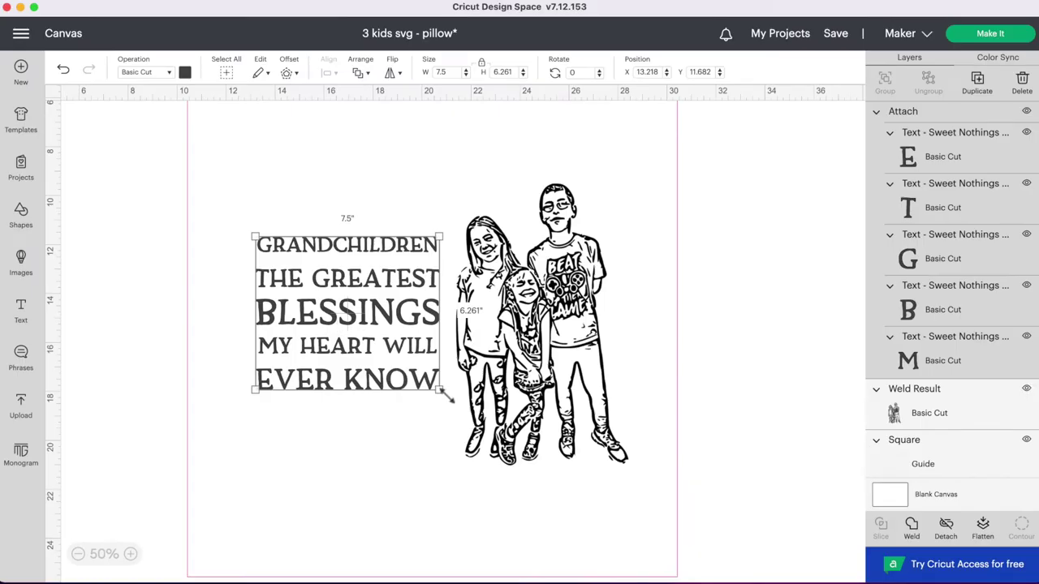
Shrink the attached text block to about 6.9 inches wide and position it beside the kids artwork
left_click_drag(447, 397, 428, 387)
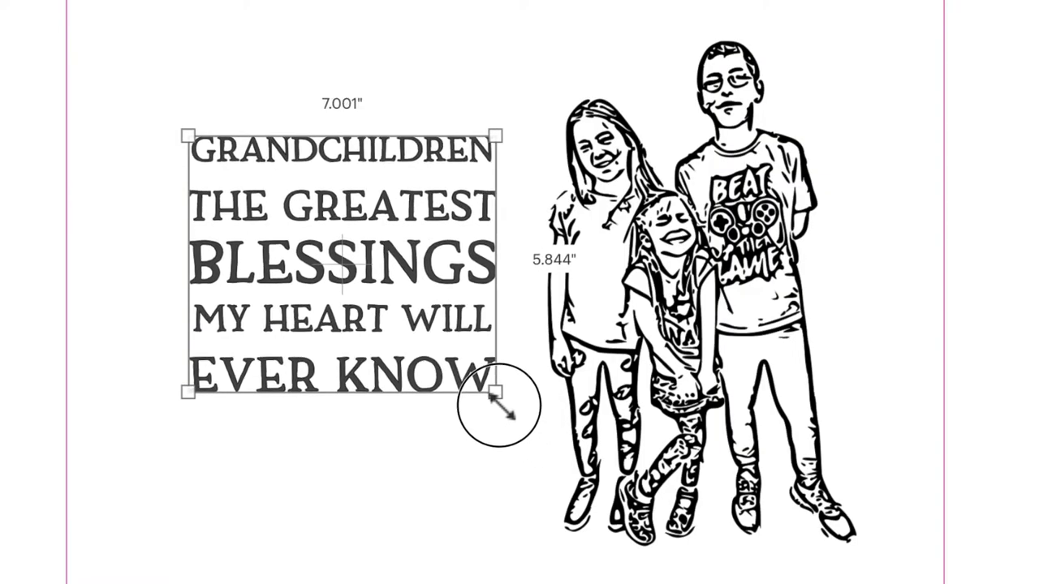
left_click_drag(496, 393, 494, 390)
left_click_drag(348, 255, 368, 276)
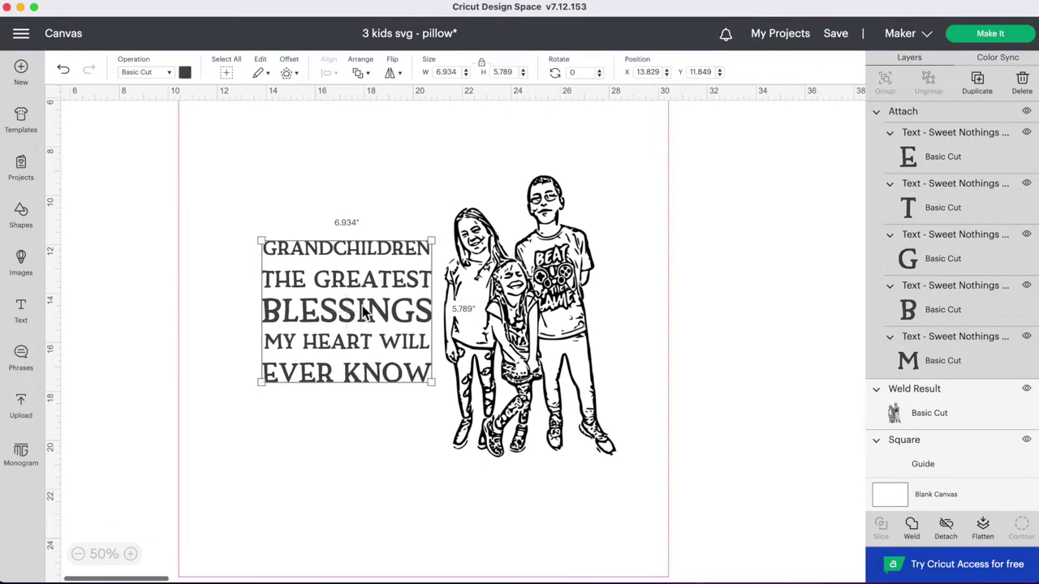
Attach the text block and the kids artwork together as a single design
left_click(729, 316)
left_click(550, 325)
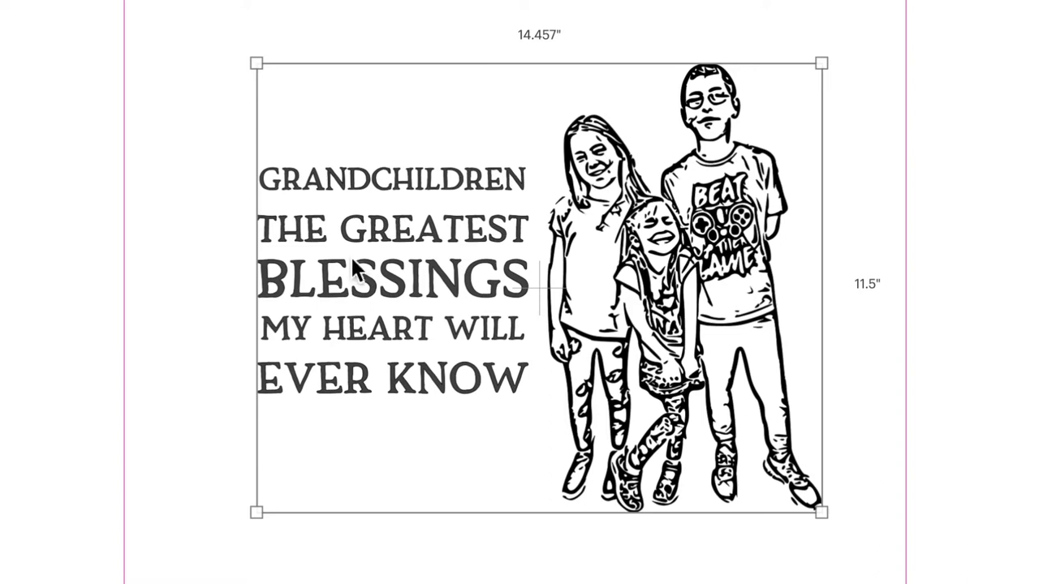
left_click(960, 261)
left_click(755, 268)
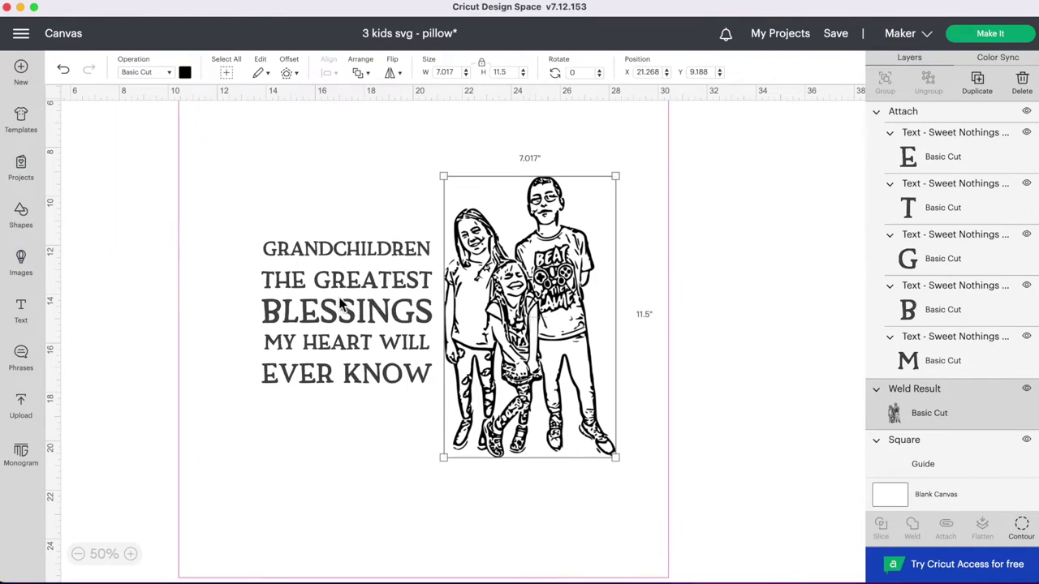
left_click(352, 261)
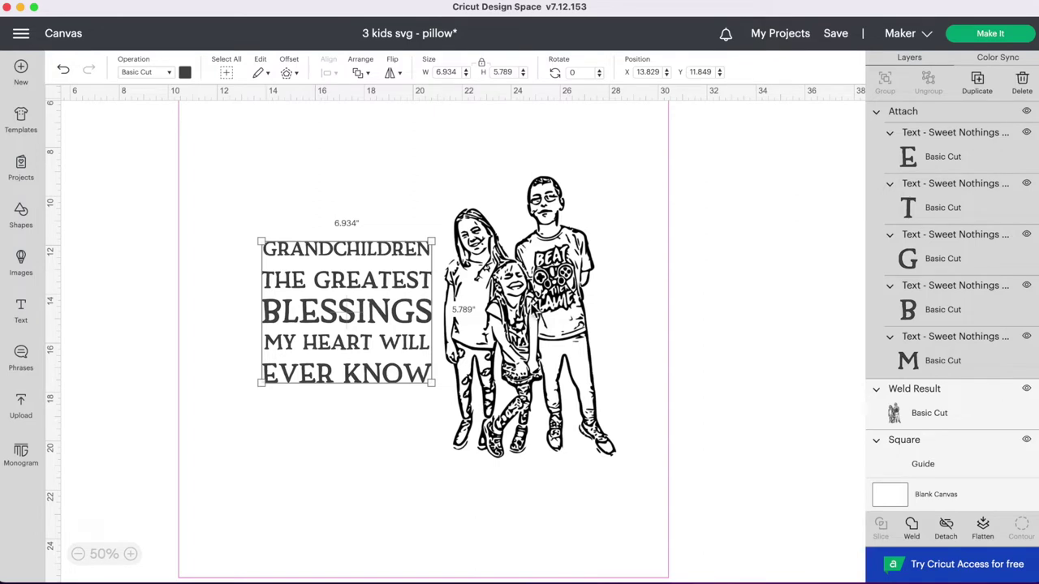
left_click(532, 312, "shift")
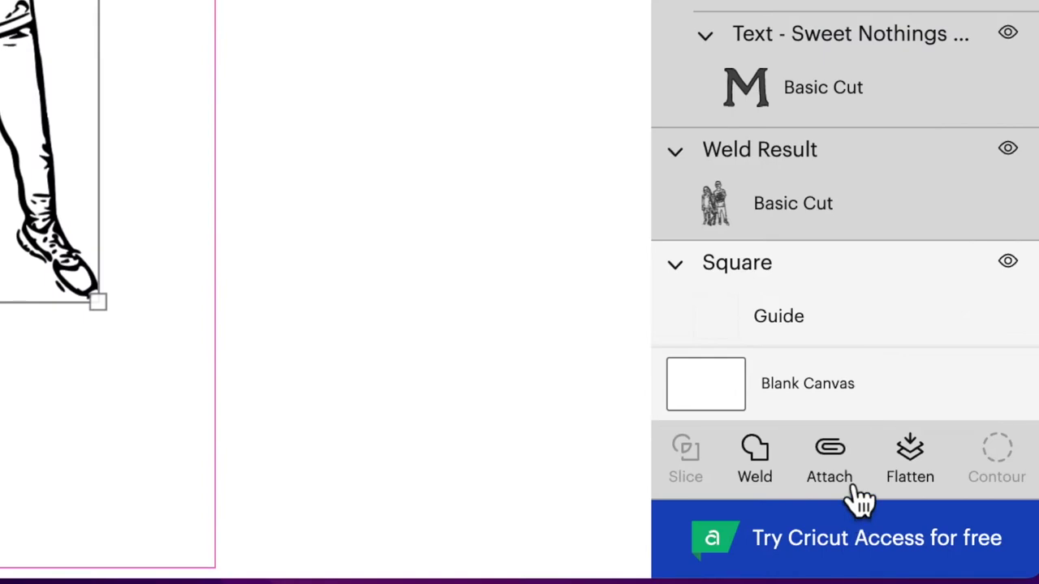
left_click(849, 465)
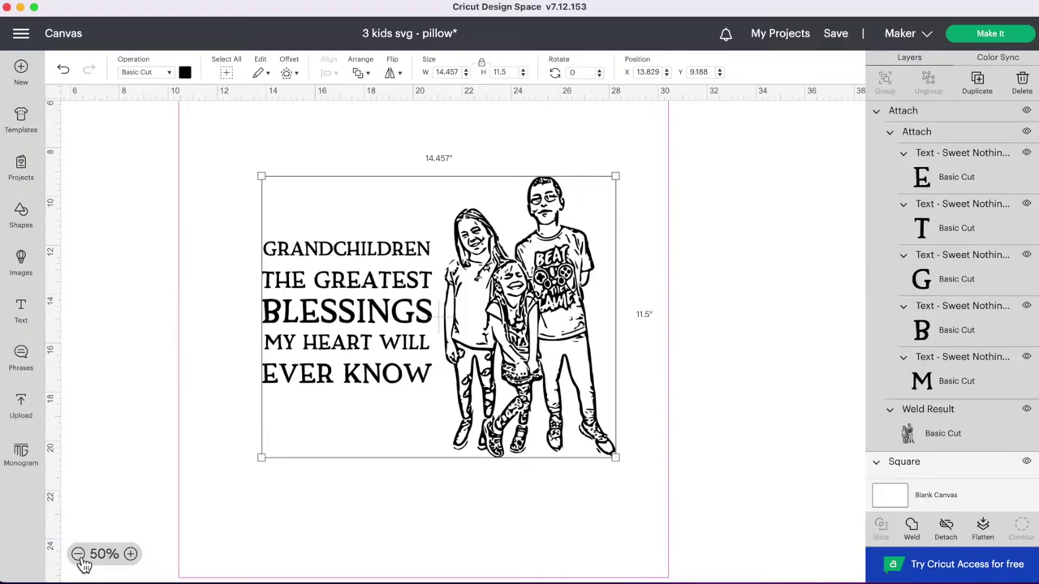
Shift the attached design slightly to center it better within the guide square
left_click(78, 554)
left_click(254, 521)
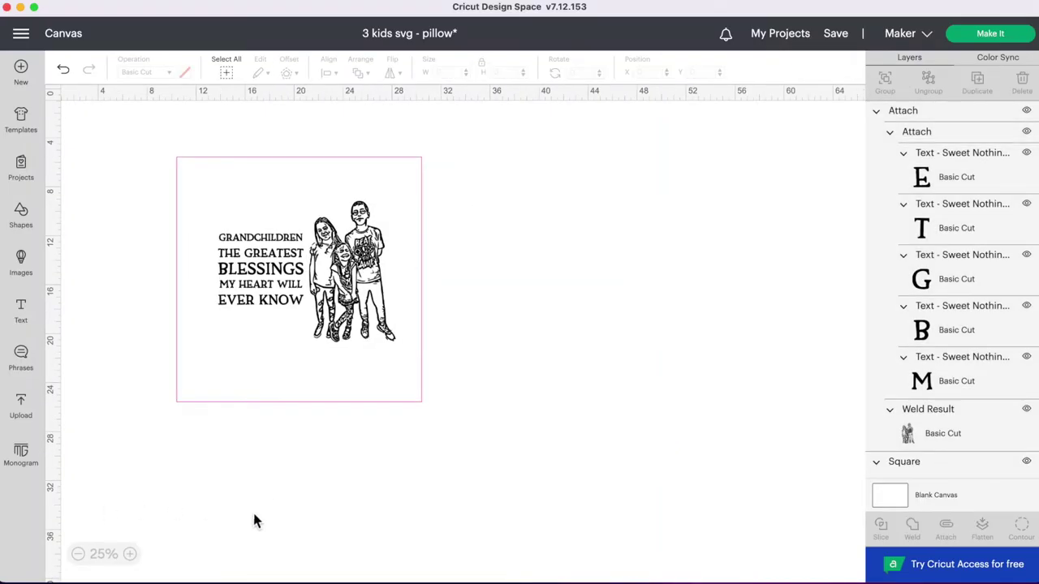
left_click_drag(369, 303, 365, 307)
left_click(554, 329)
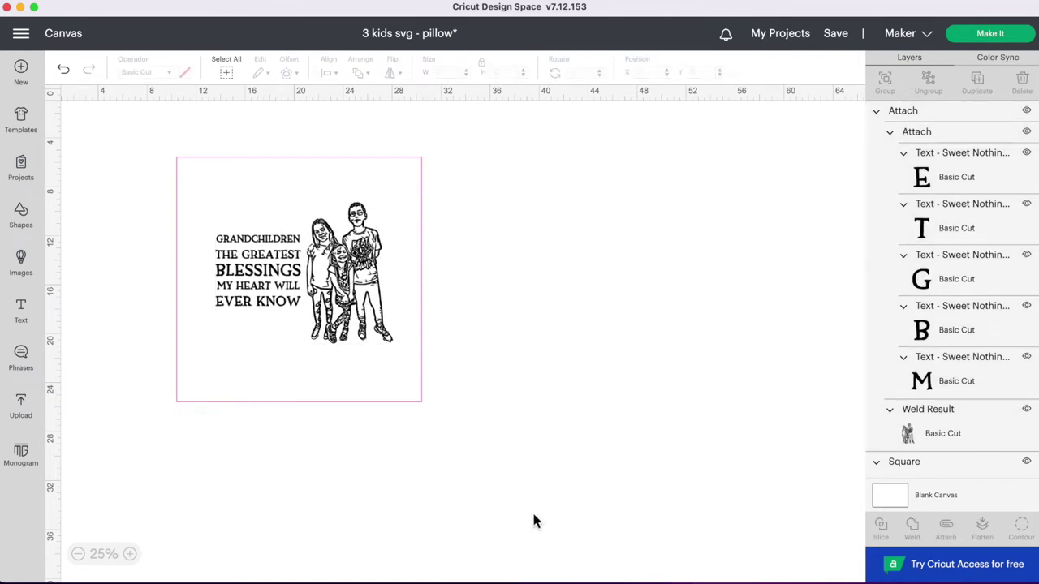
Send the design to the mat preview, look over the layout, and accept cutting on the larger mat
left_click(1011, 38)
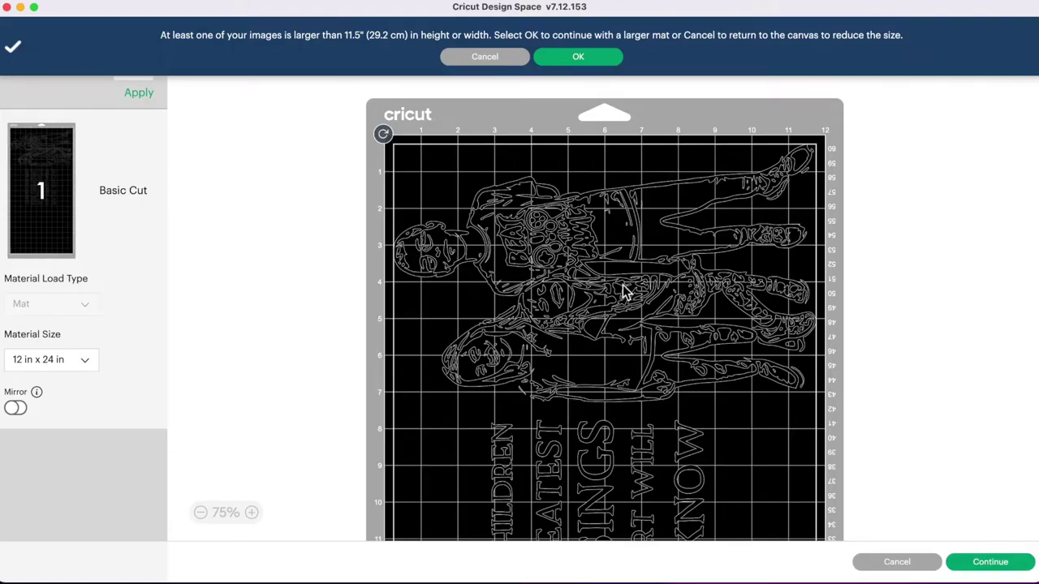
scroll(626, 290, "down", 3)
scroll(622, 285, "up", 3)
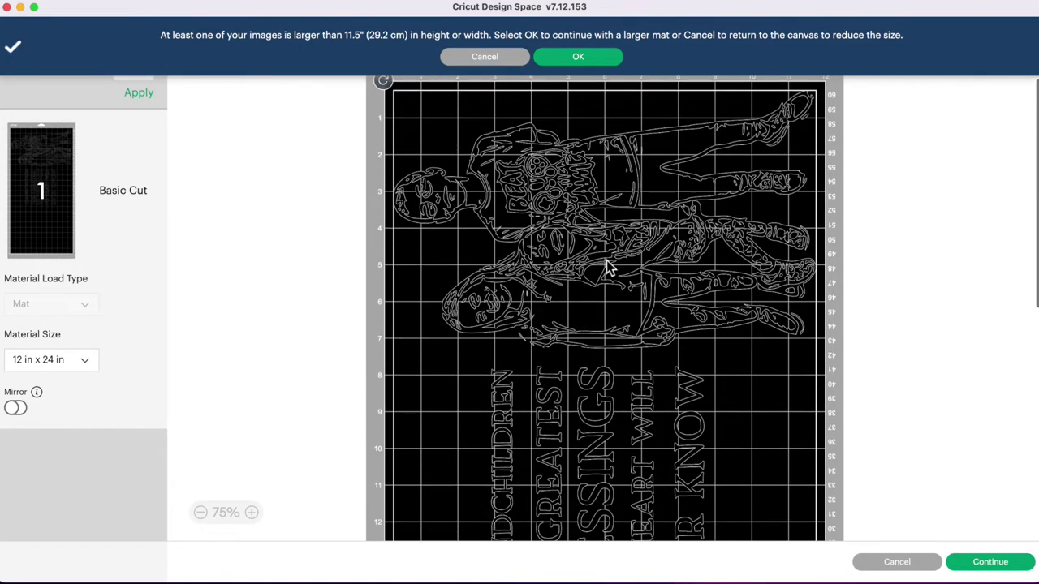
left_click(577, 57)
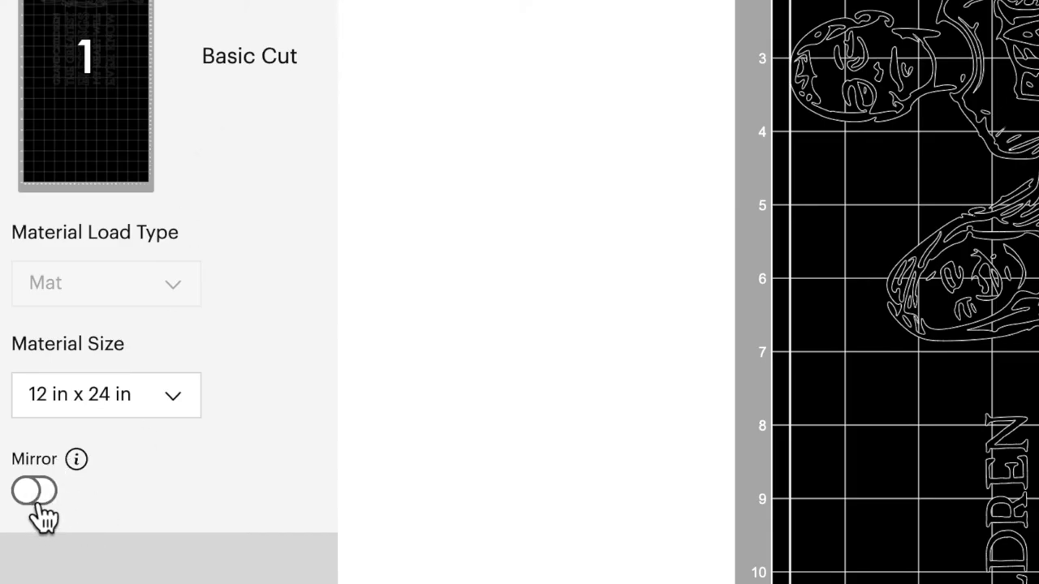
Mirror the design on the mat and continue to cutting with Everyday Iron-On as the base material
left_click(37, 505)
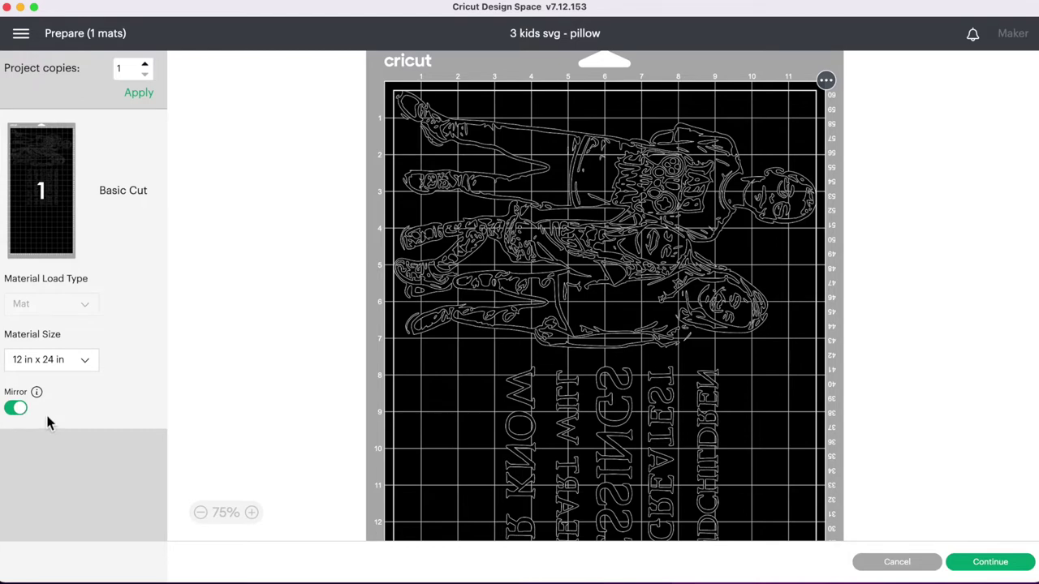
left_click(1005, 567)
left_click(469, 219)
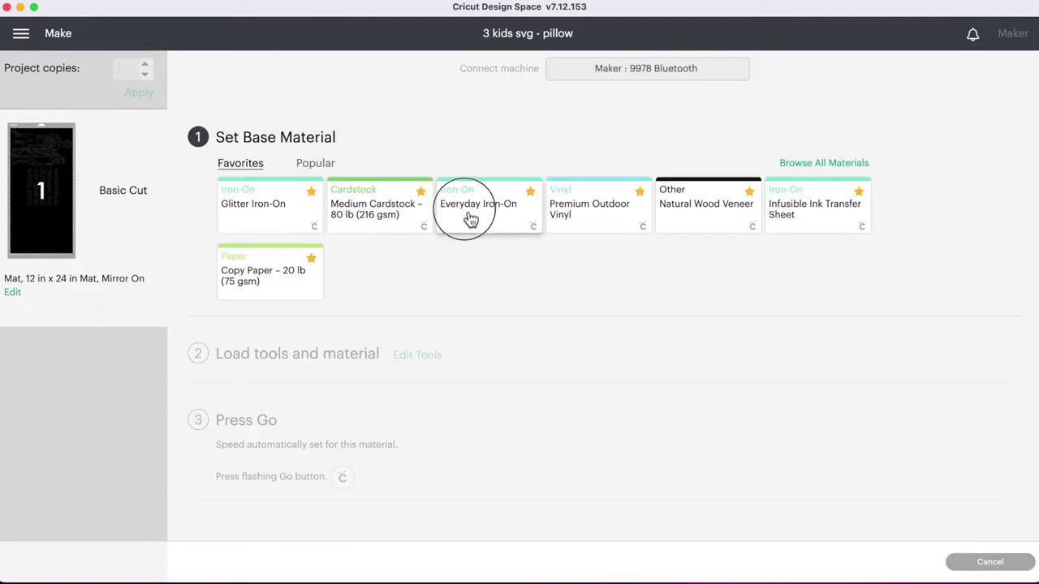